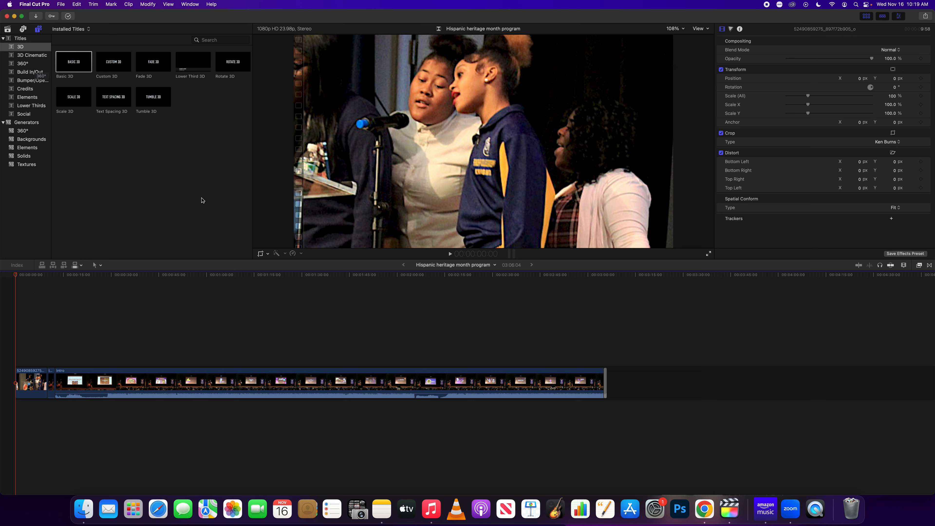
Browse the 3D title styles and place the Basic 3D title above the clip's start
click(36, 57)
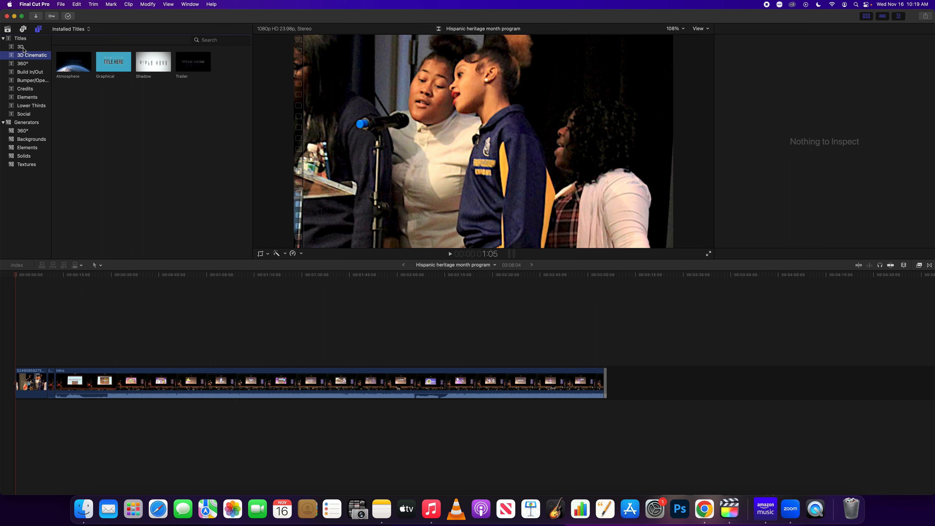
click(21, 47)
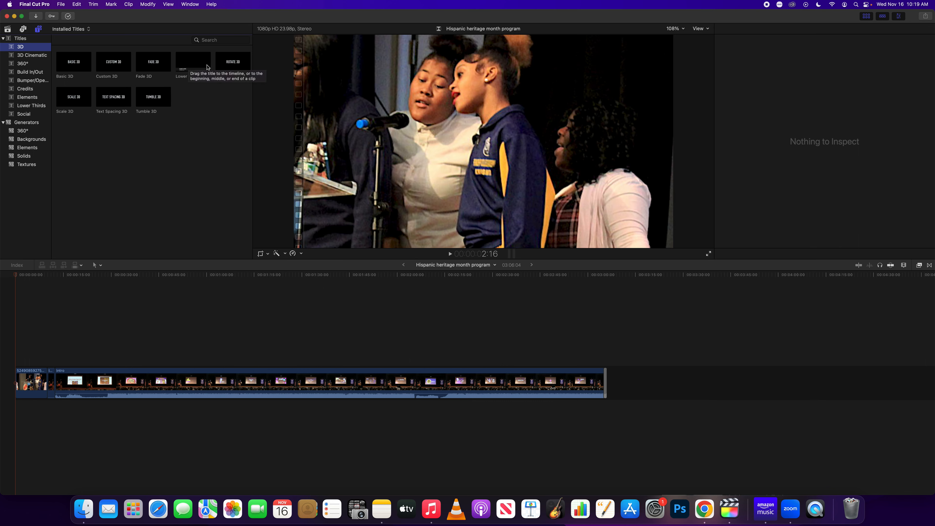
click(75, 62)
drag(74, 62, 21, 354)
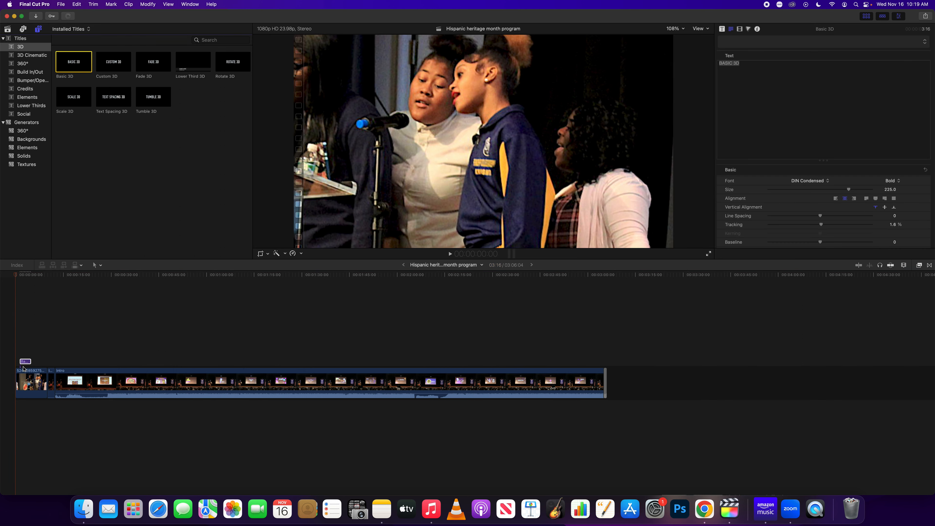
Lengthen the Basic 3D title on the timeline, preview it, and select it
drag(31, 362, 51, 361)
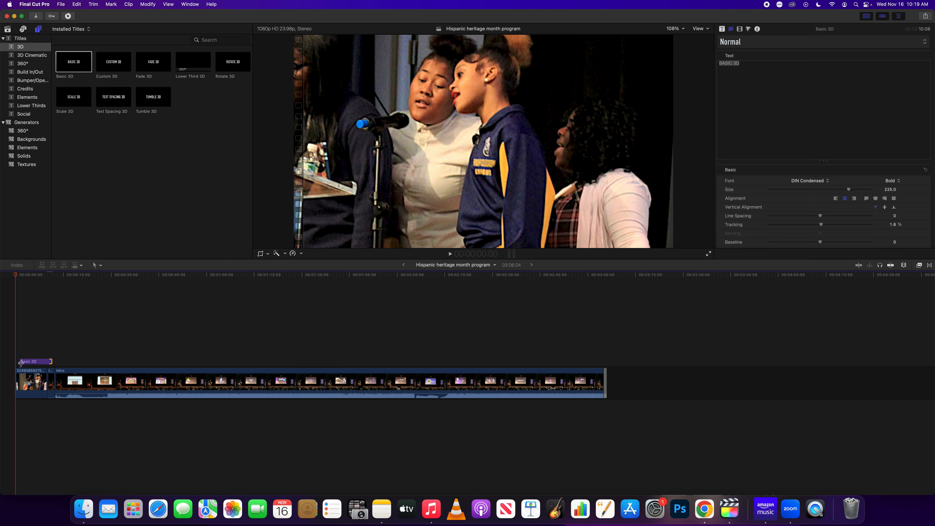
mouse_move(15, 275)
mouse_down()
mouse_move(56, 276)
mouse_move(31, 276)
mouse_up()
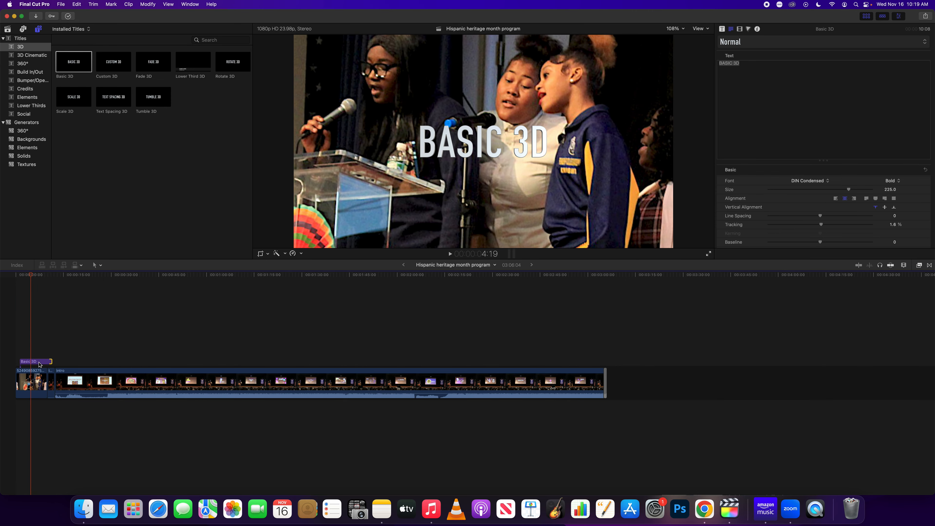
click(39, 364)
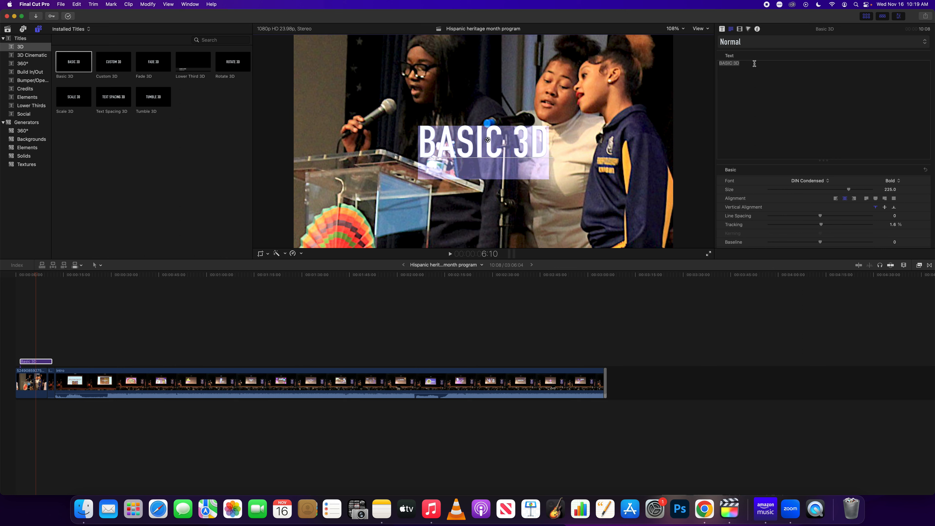
Replace the BASIC 3D placeholder with the text FCA's Hispanic Heritage Program
triple_click(754, 63)
key(BackSpace)
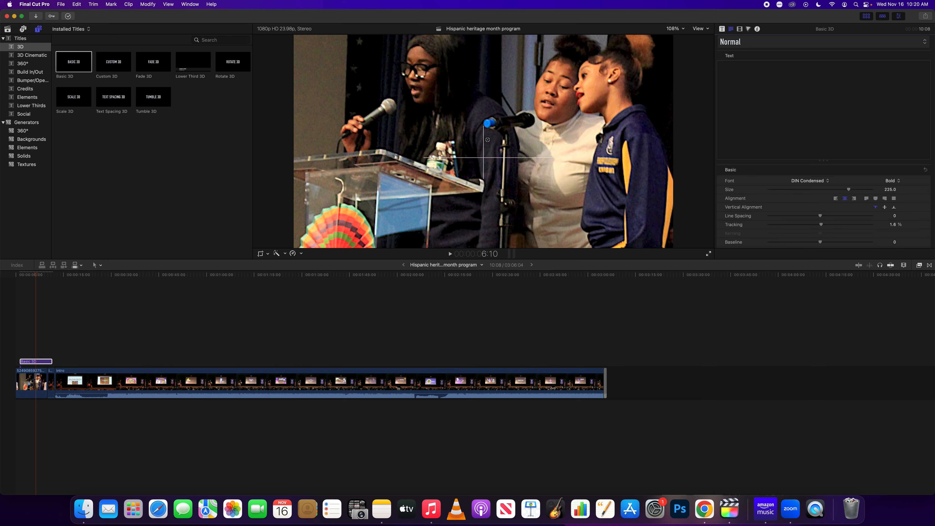
text(FCA)
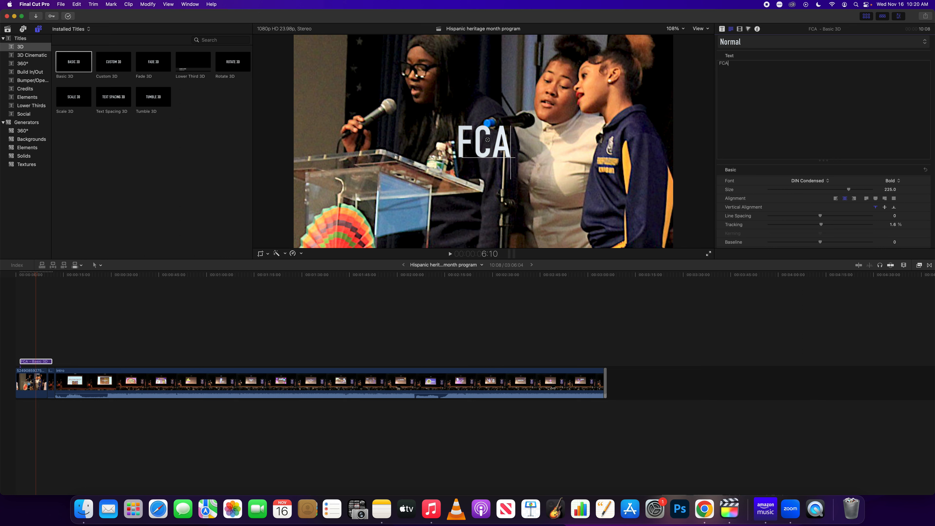
text('s Hispan)
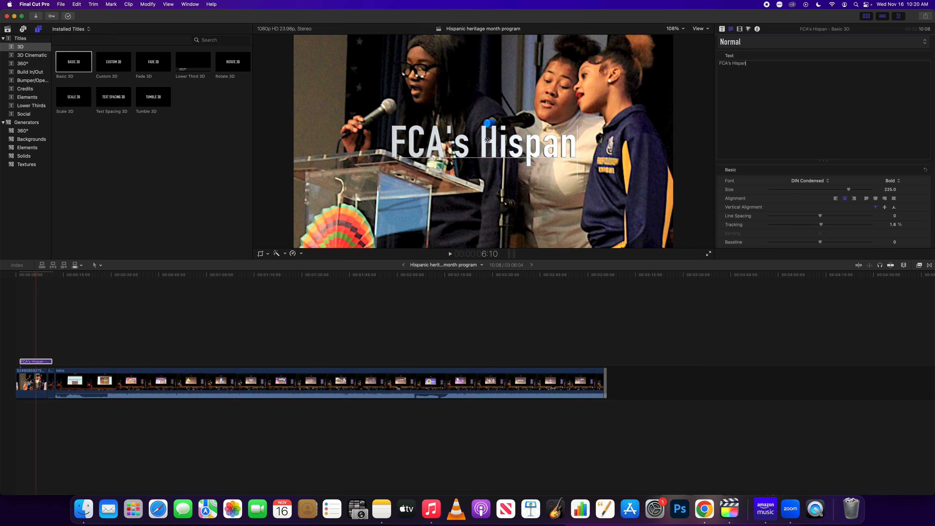
text(ic Hertigage)
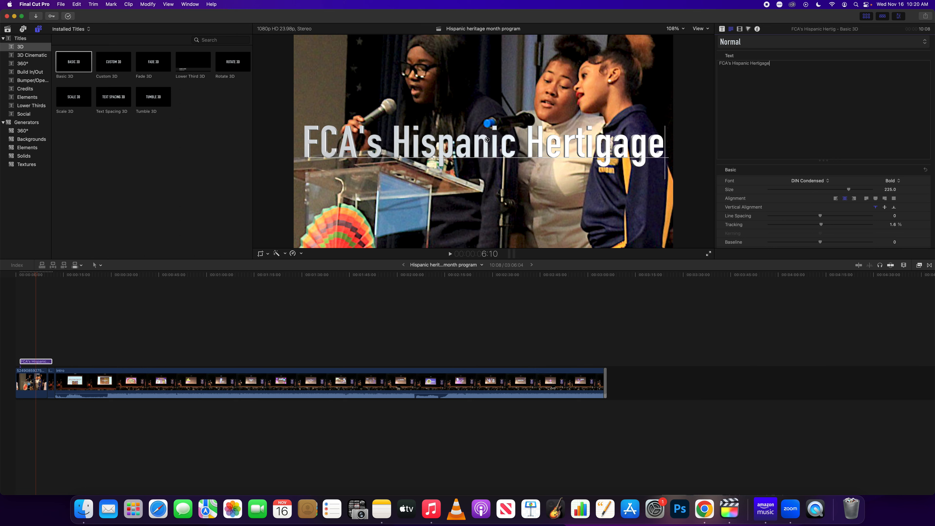
key(Return)
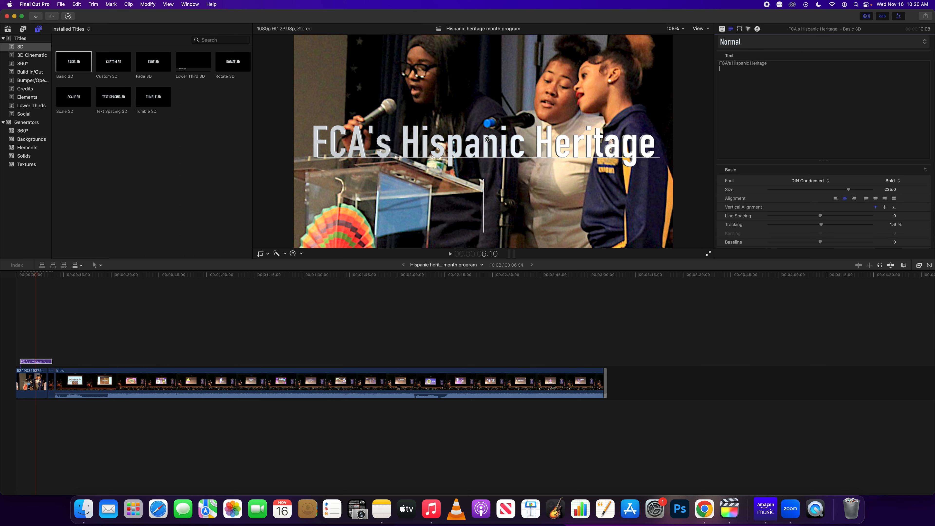
text(Program)
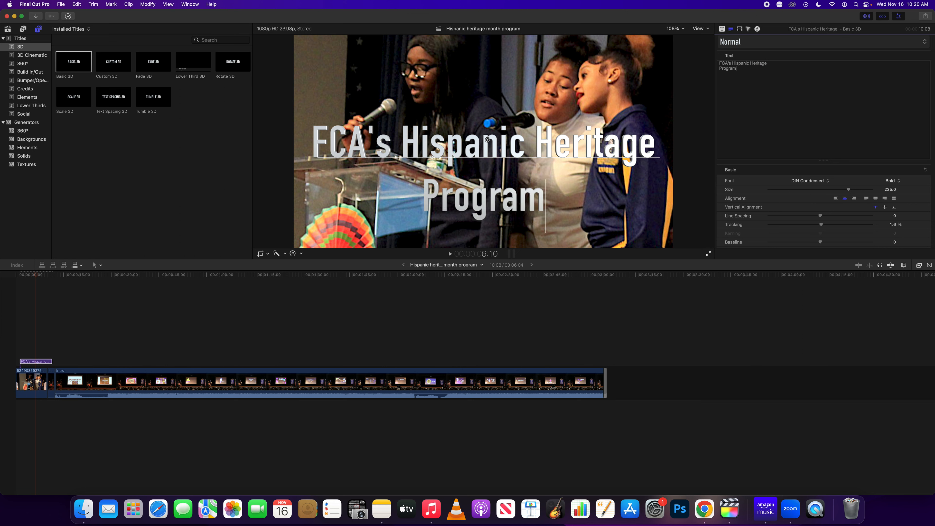
Break the lines as FCA's Hispanic / Heritage Program and raise the title slightly
click(751, 64)
key(Return)
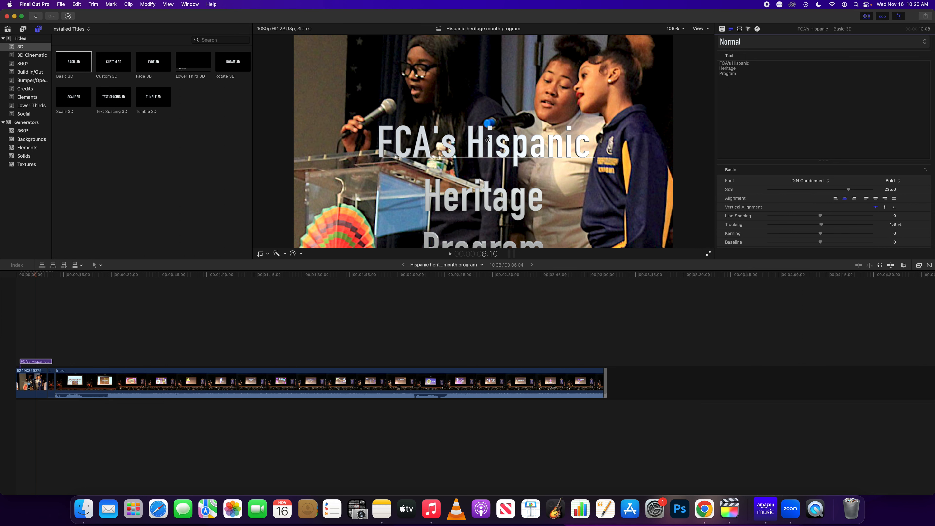
click(720, 75)
key(BackSpace)
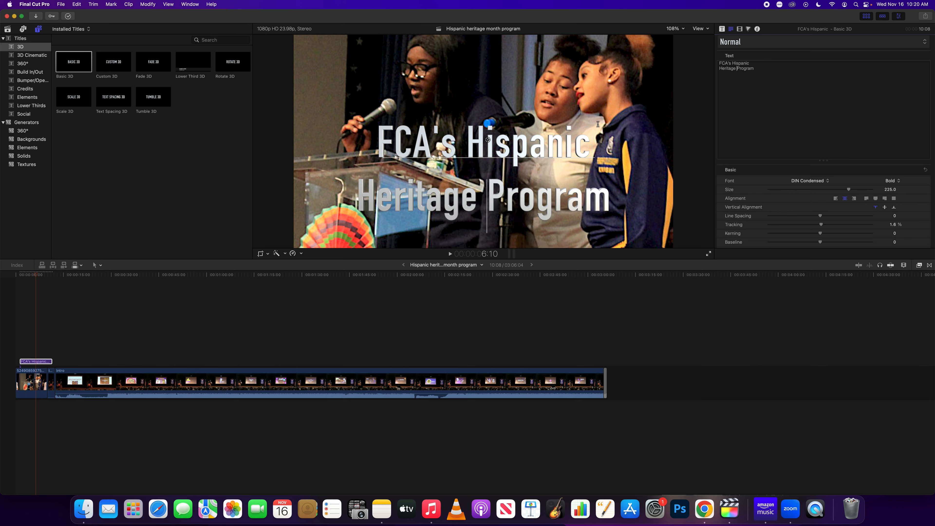
drag(487, 140, 488, 109)
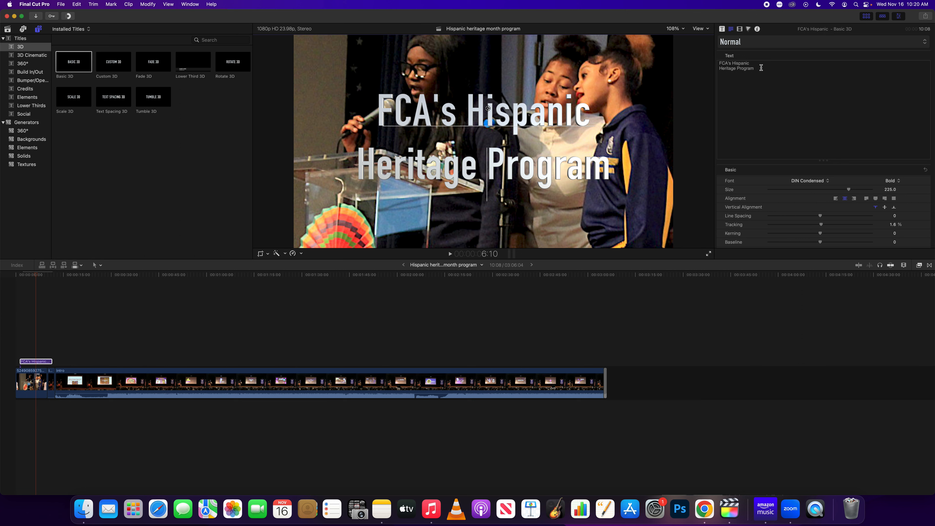
Set the whole title in Colasta and shrink its size from 225 to 200
drag(758, 68, 713, 60)
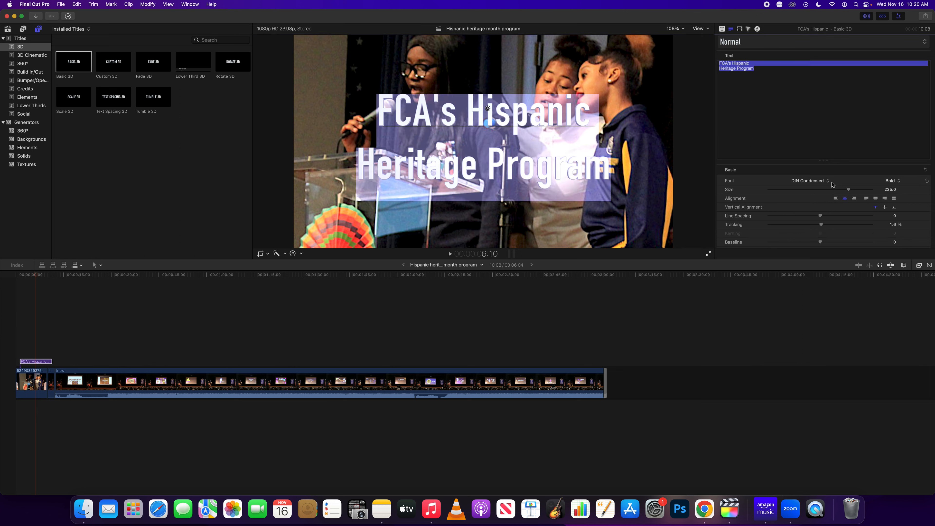
click(810, 181)
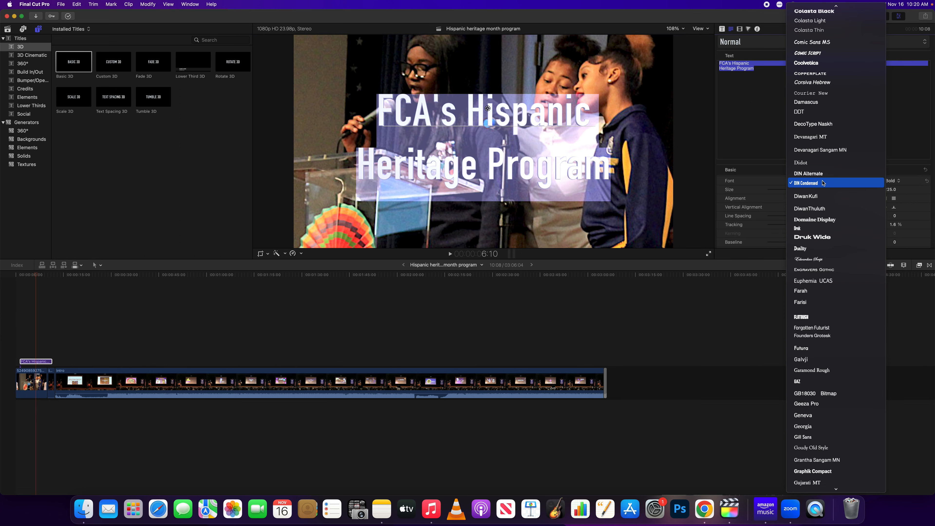
key(c)
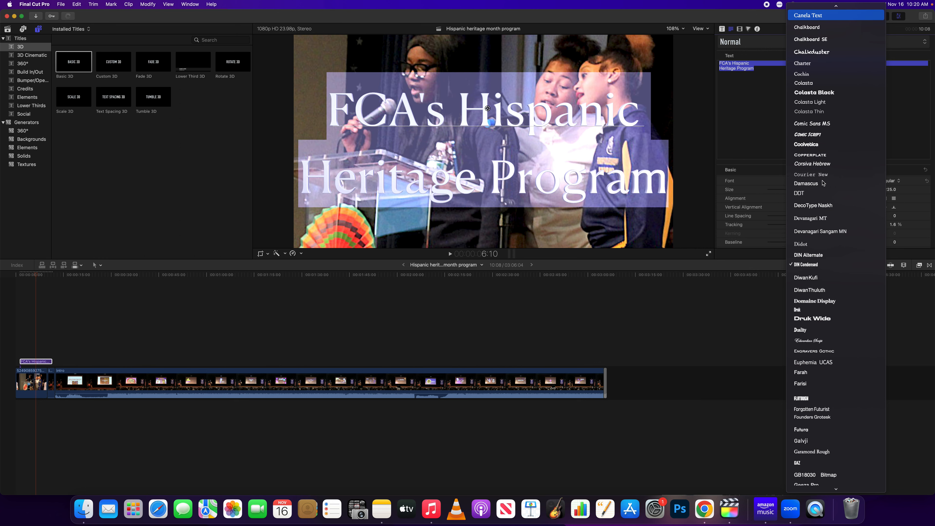
click(819, 82)
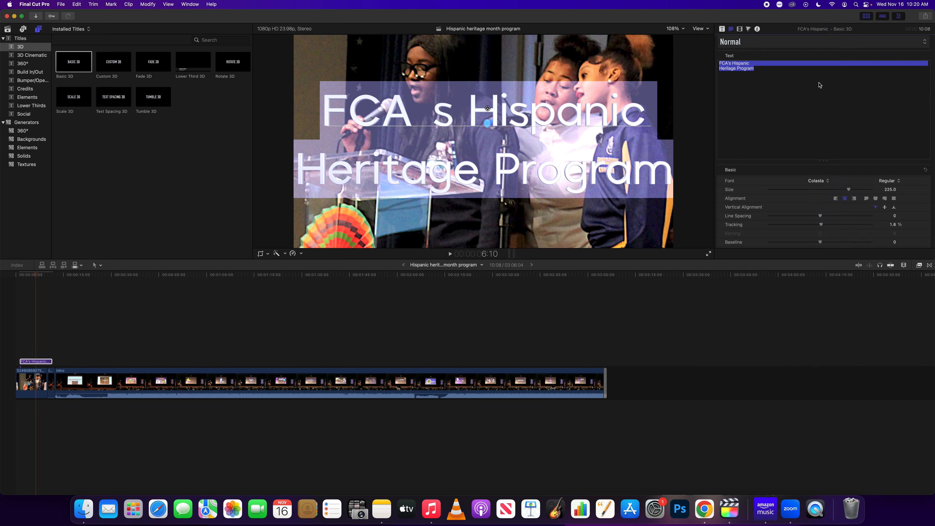
click(844, 192)
drag(844, 191, 839, 191)
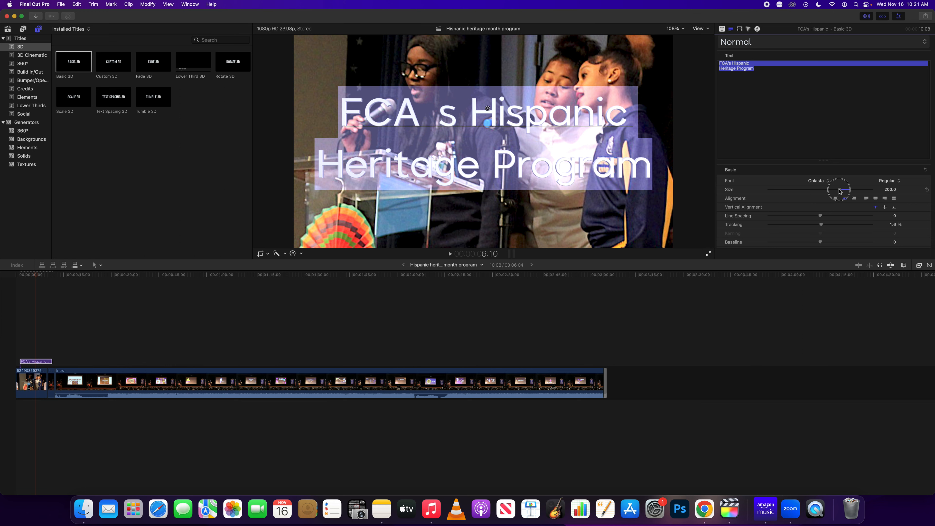
drag(840, 191, 840, 191)
click(441, 109)
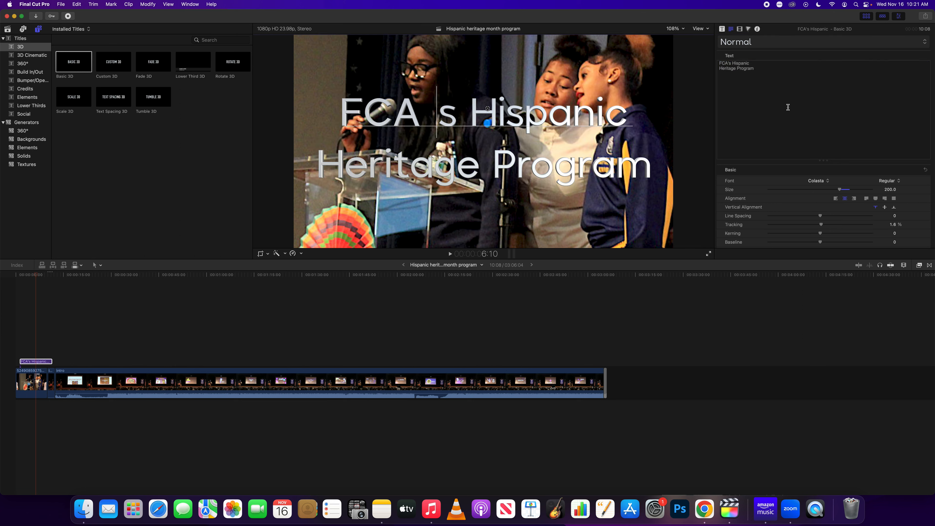
Give only the apostrophe in FCA's the Damascus font so it displays
click(728, 63)
drag(729, 63, 731, 63)
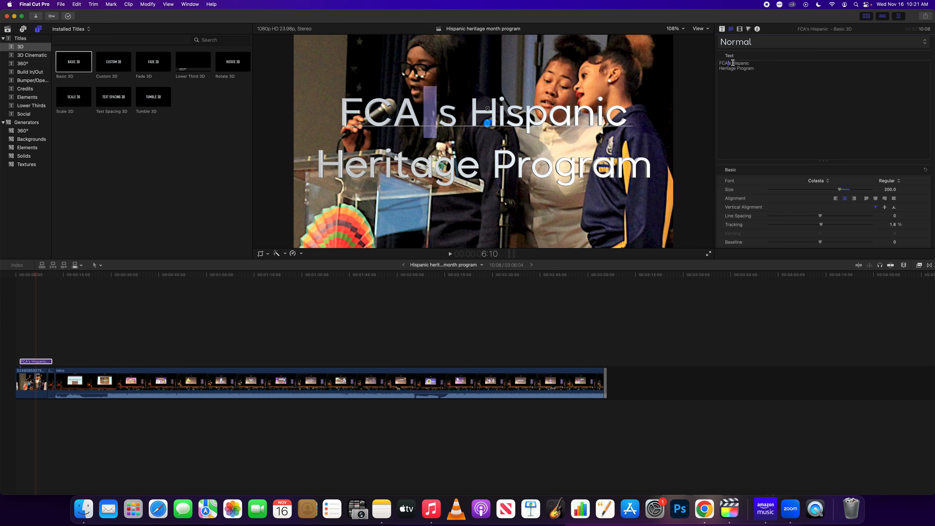
click(829, 182)
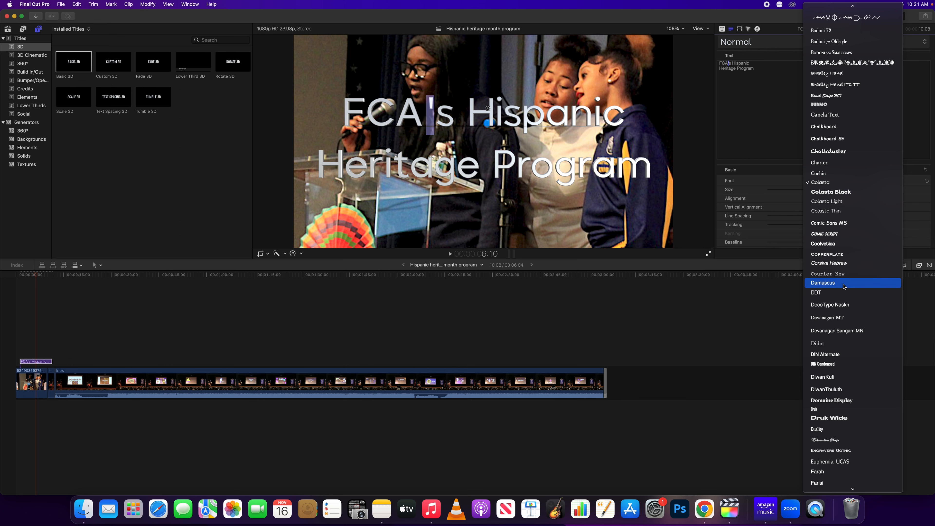
click(836, 287)
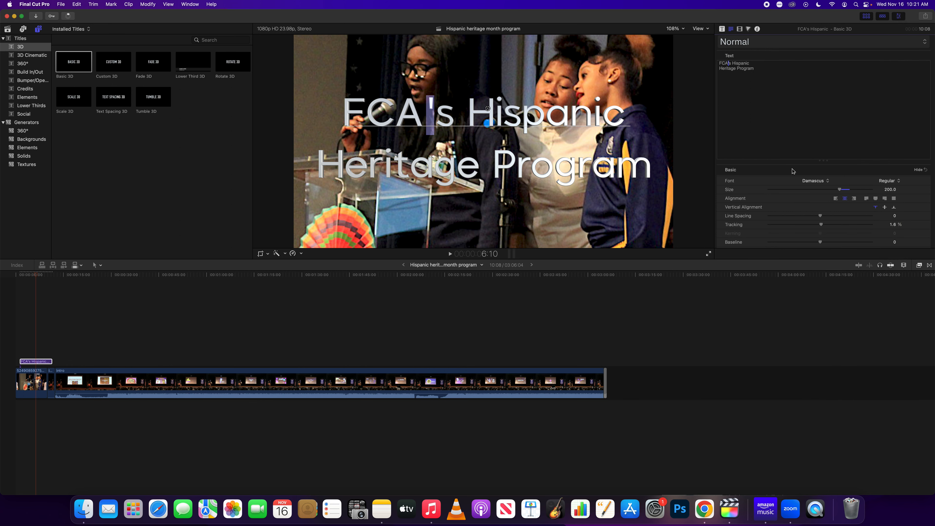
scroll(781, 195, down, 5)
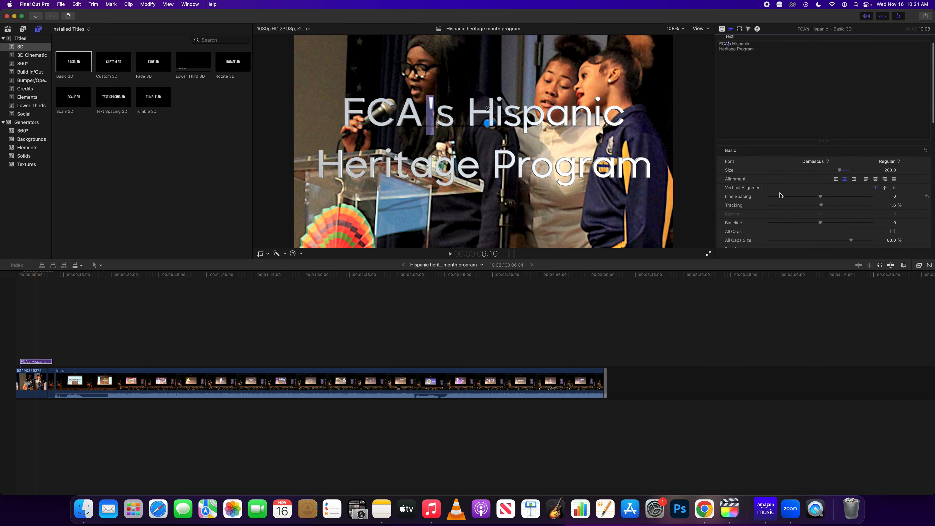
scroll(780, 195, down, 10)
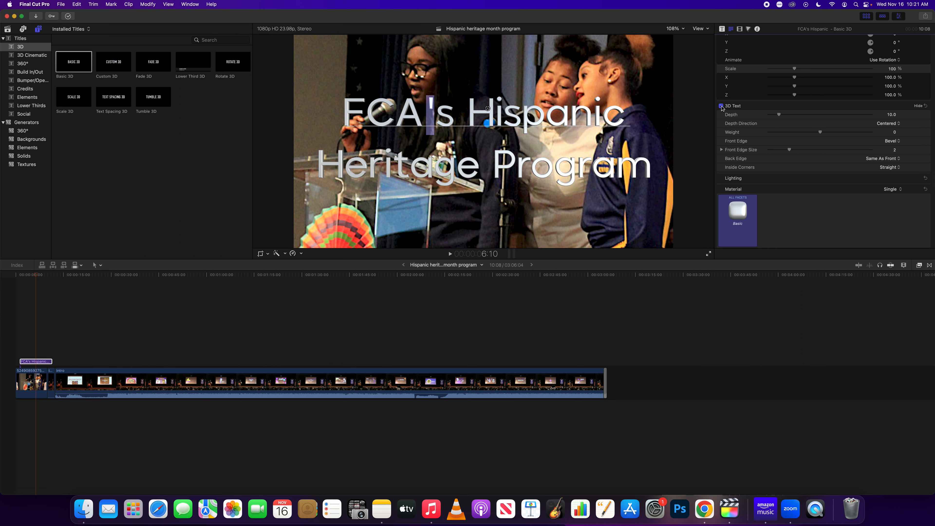
Turn off the title's 3D depth and choose the Snow pencil as the face colour
click(721, 106)
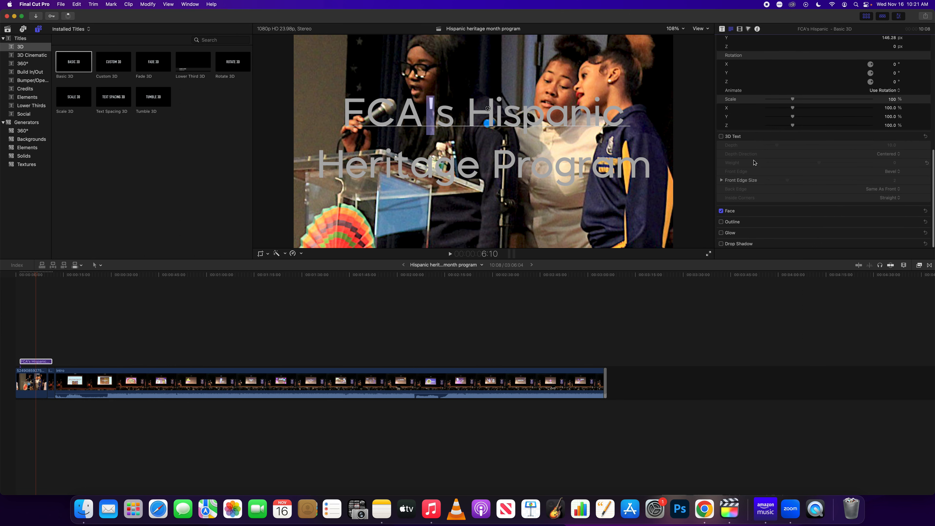
click(917, 211)
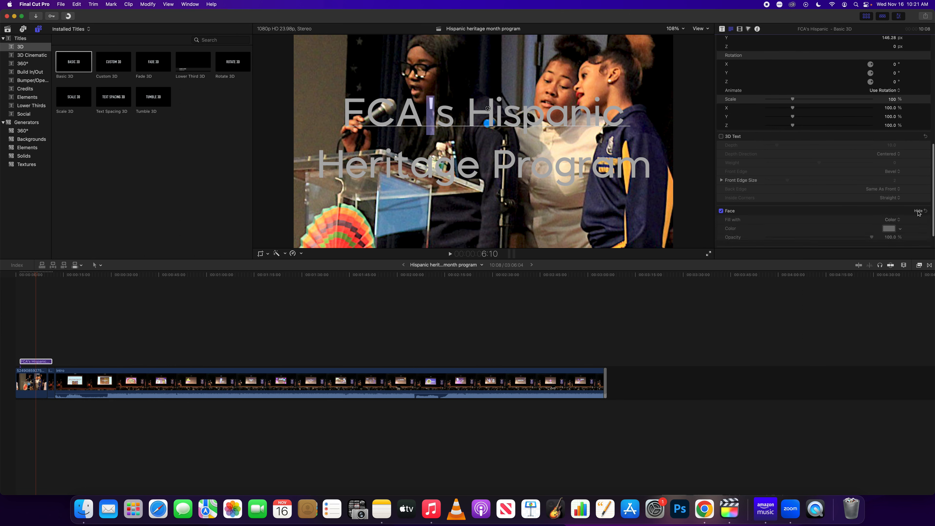
scroll(890, 201, down, 2)
click(889, 194)
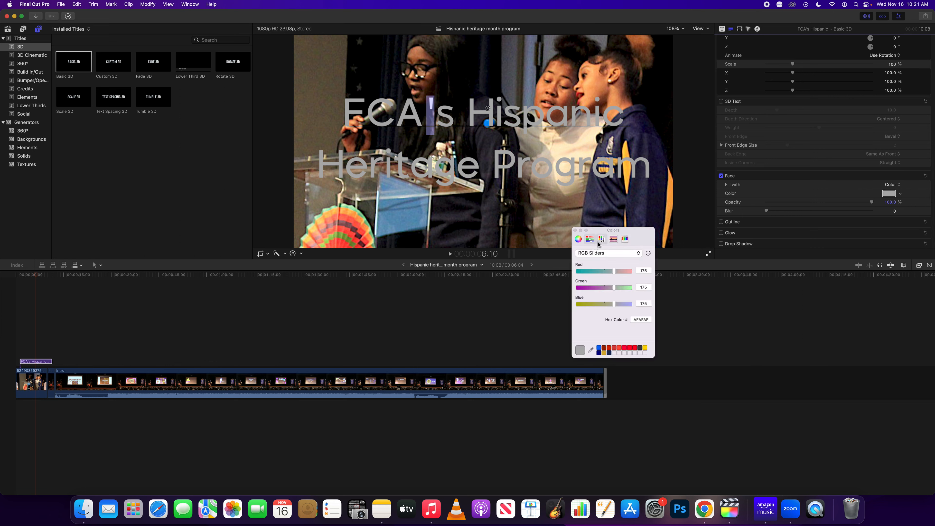
click(624, 239)
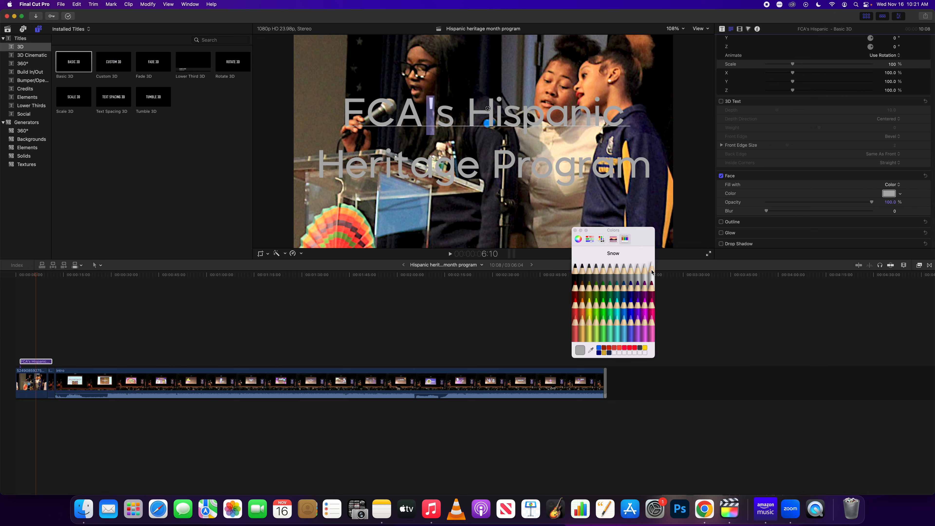
click(651, 267)
Apply Snow white to all of the title text
scroll(787, 120, up, 10)
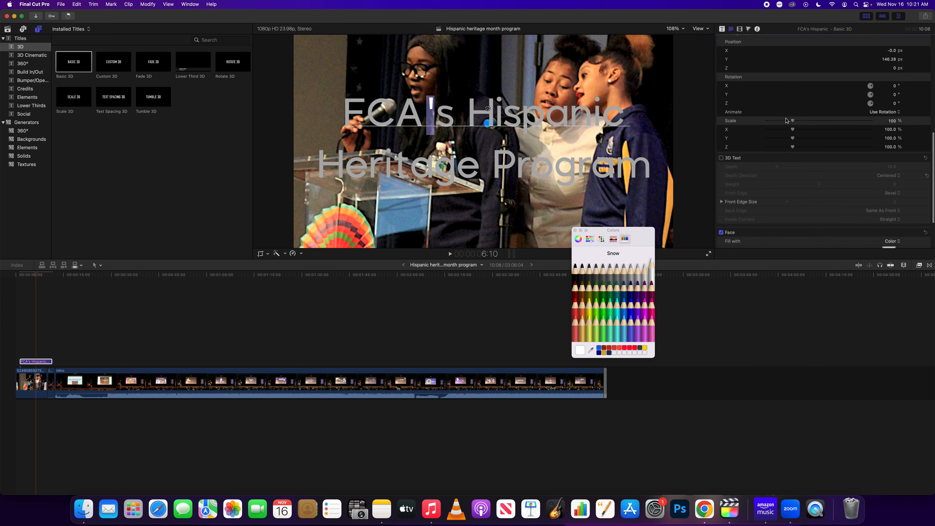
click(767, 82)
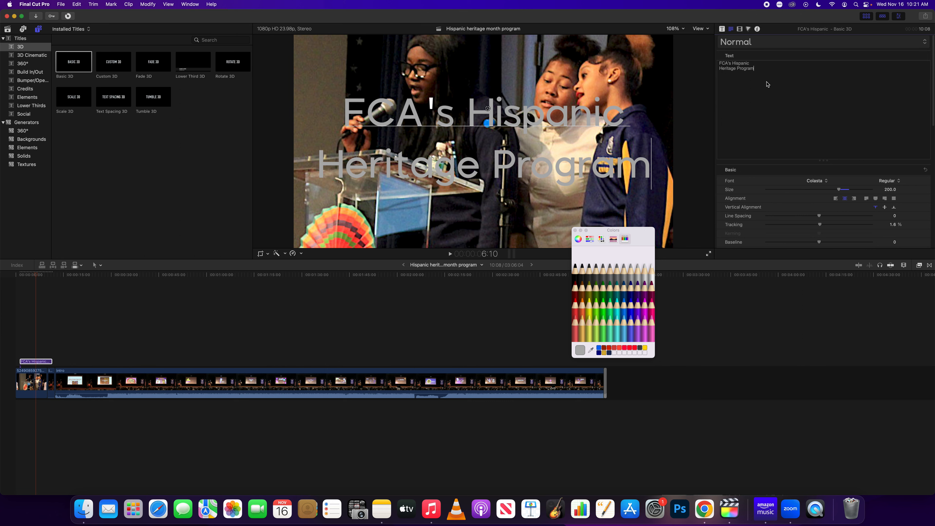
key(super+a)
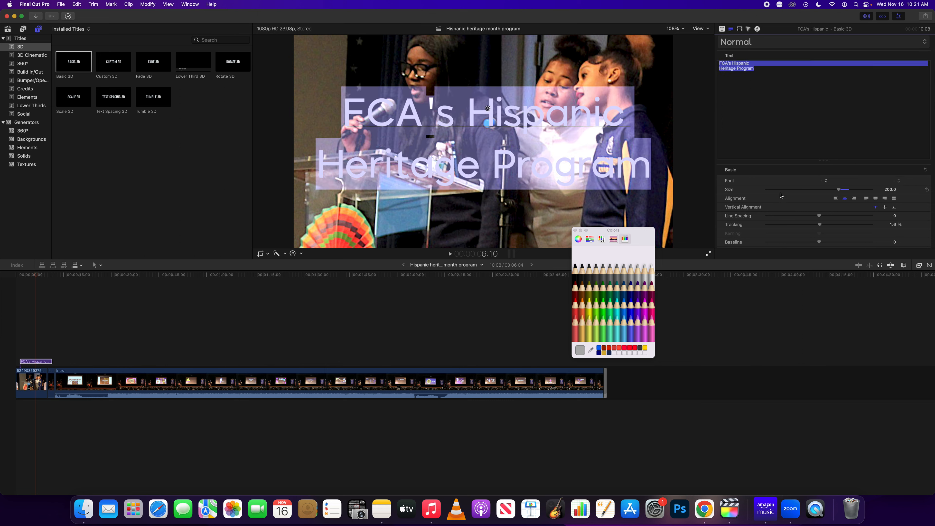
click(652, 272)
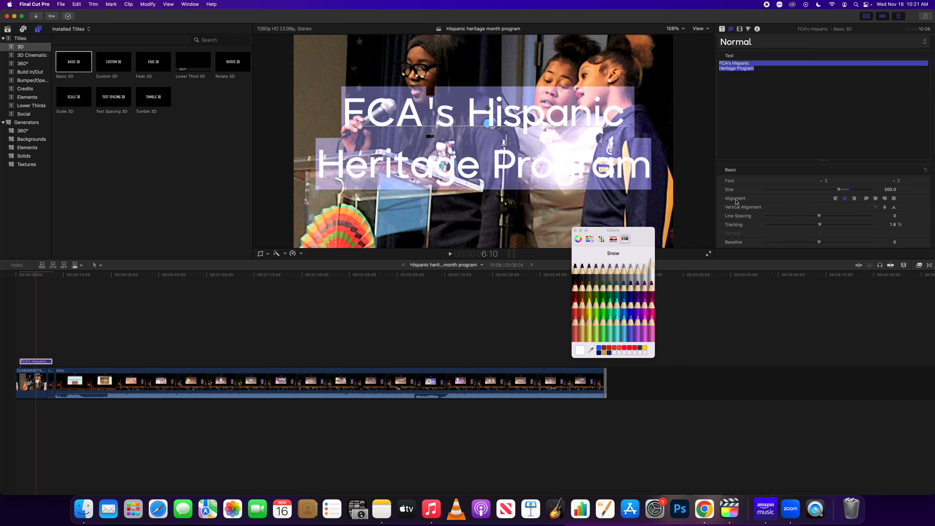
click(765, 95)
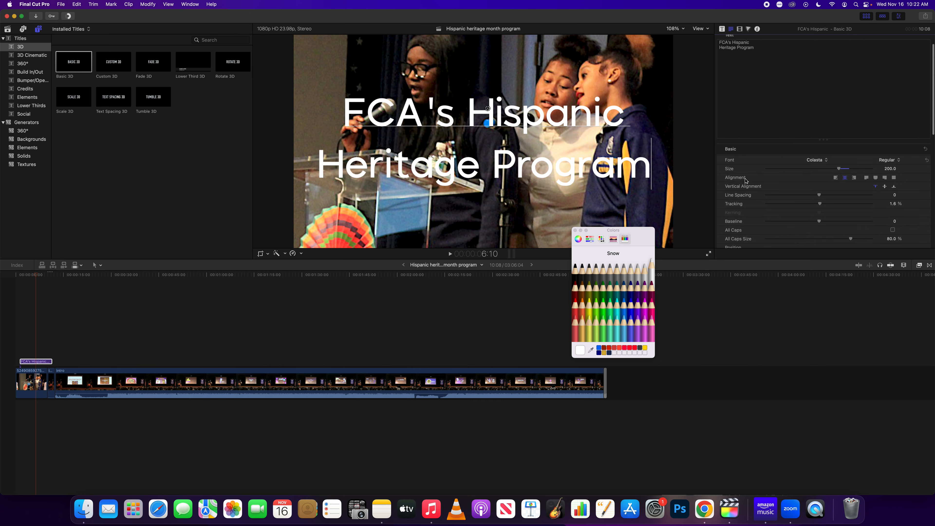
Check the white colour in the spectrum, palettes, RGB and colour wheel views
scroll(746, 180, down, 8)
scroll(746, 180, down, 2)
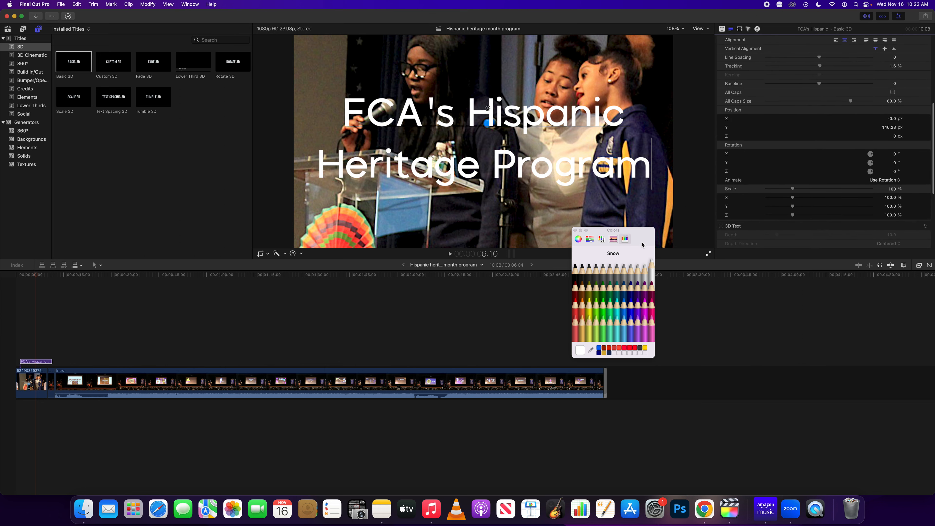
click(613, 239)
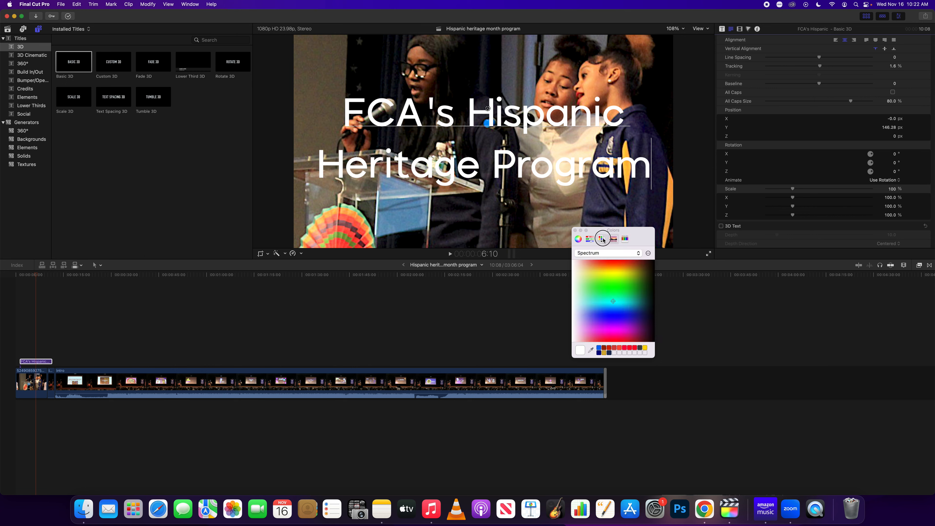
click(602, 238)
click(589, 239)
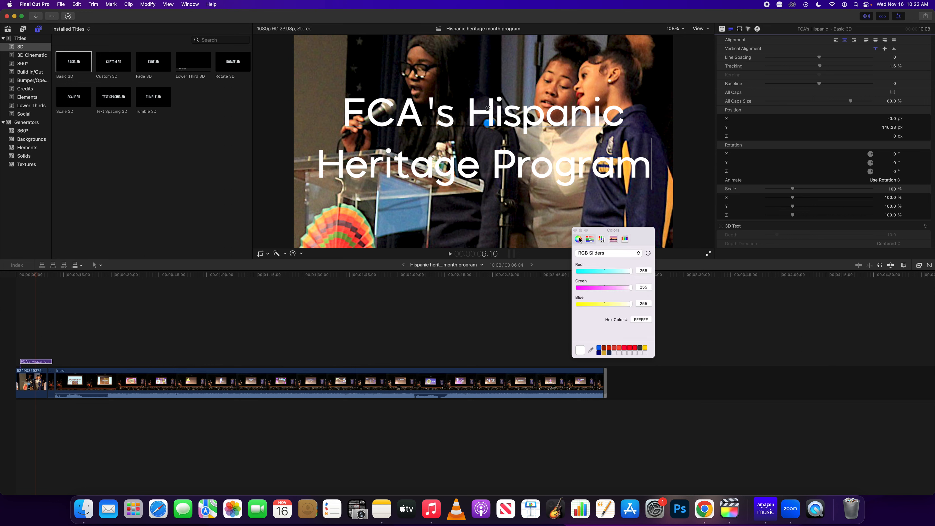
click(578, 239)
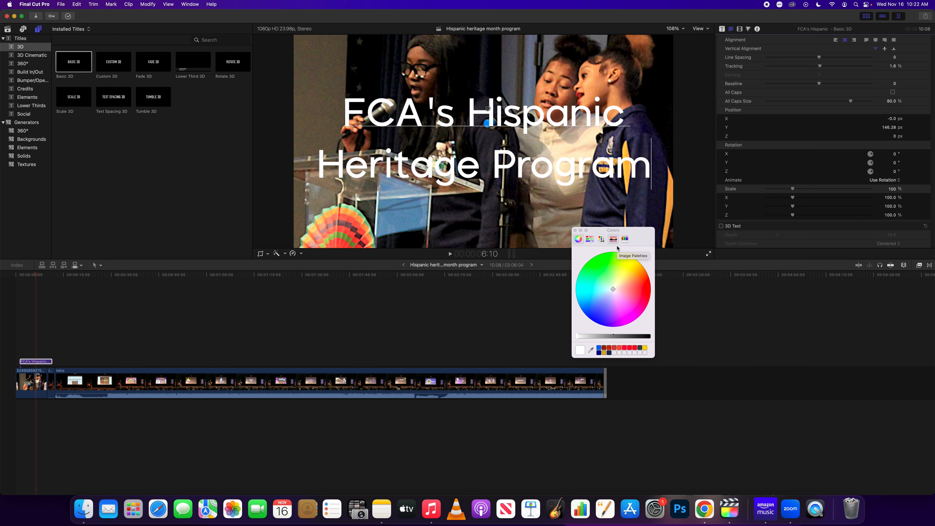
scroll(741, 174, down, 6)
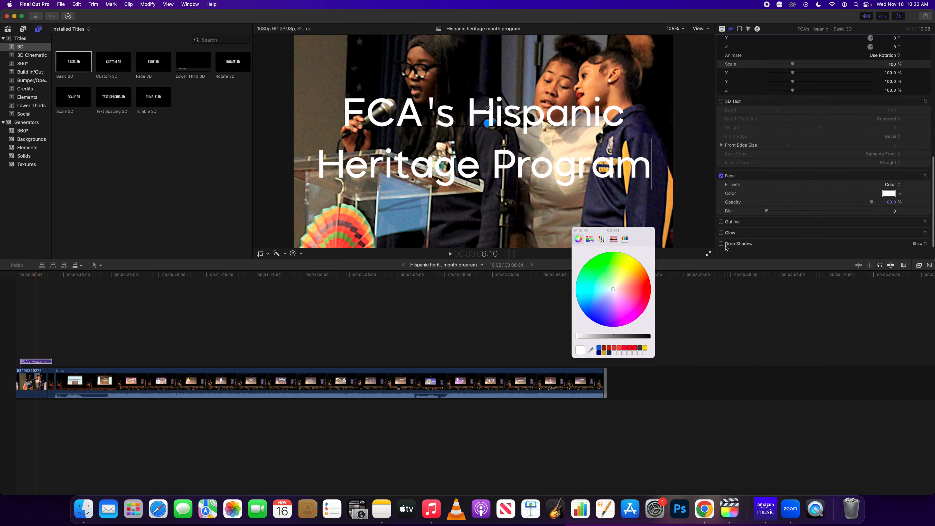
Add a drop shadow at distance 10 to all title text and close the Colors window
scroll(758, 92, up, 10)
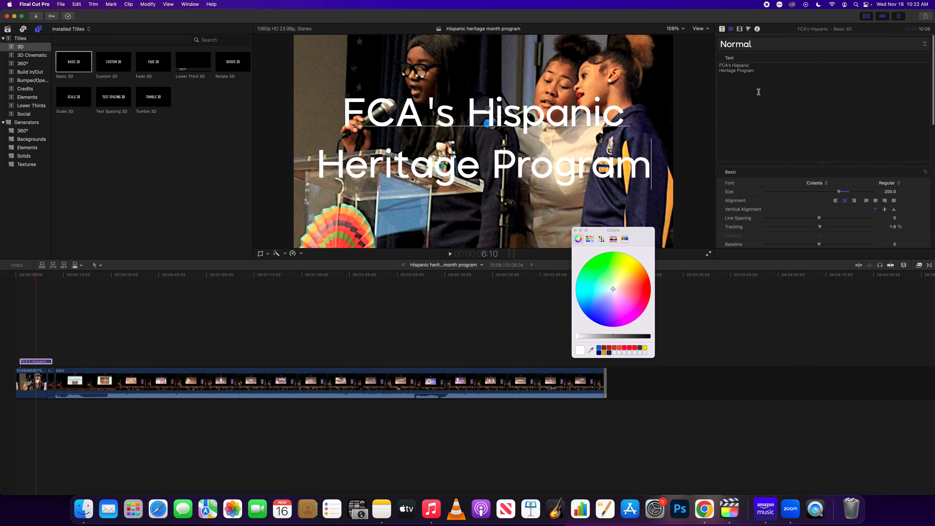
key(super+a)
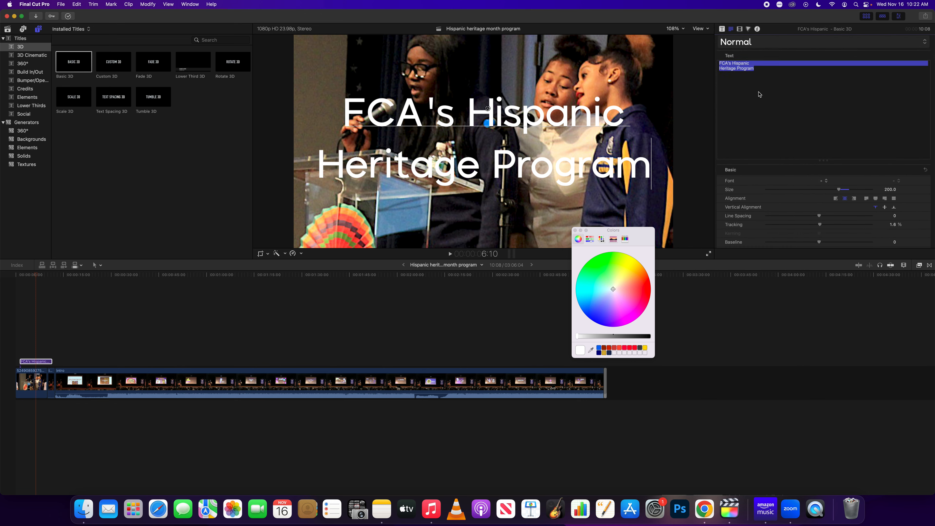
scroll(758, 140, down, 15)
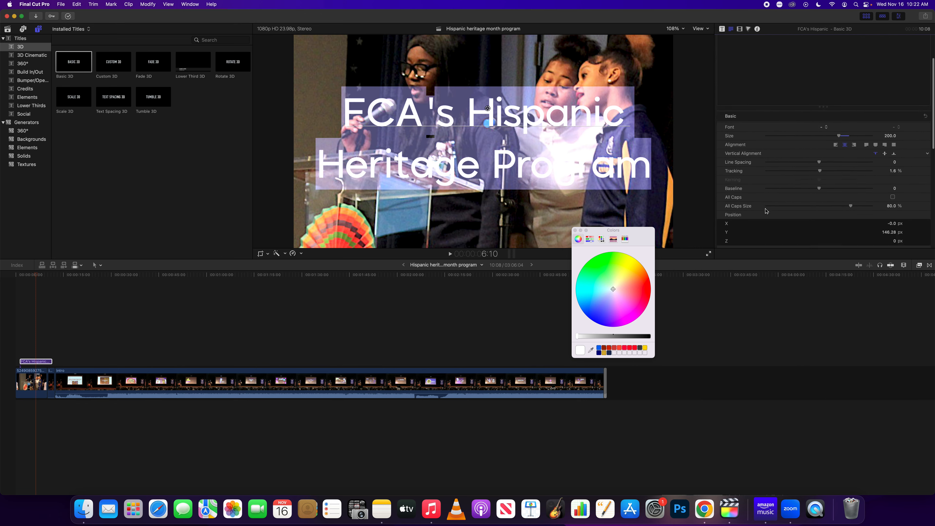
click(720, 244)
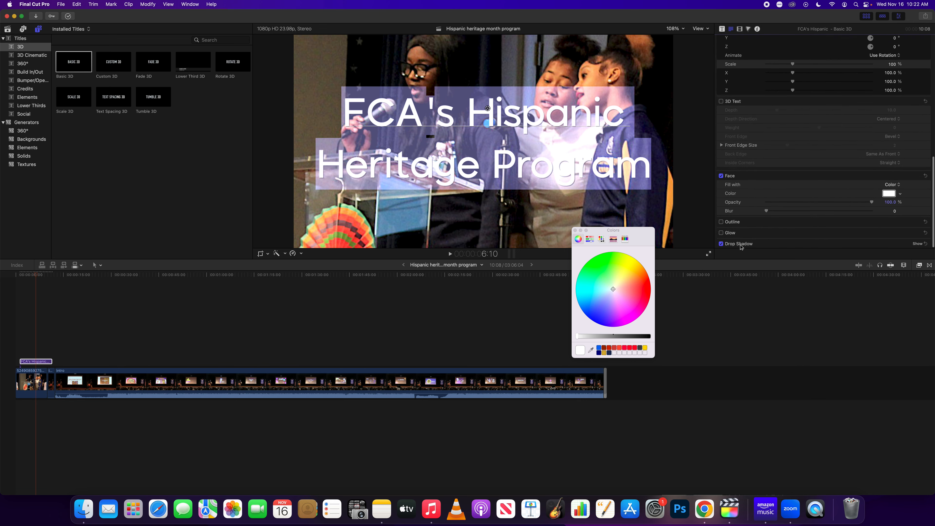
click(917, 243)
scroll(850, 223, down, 2)
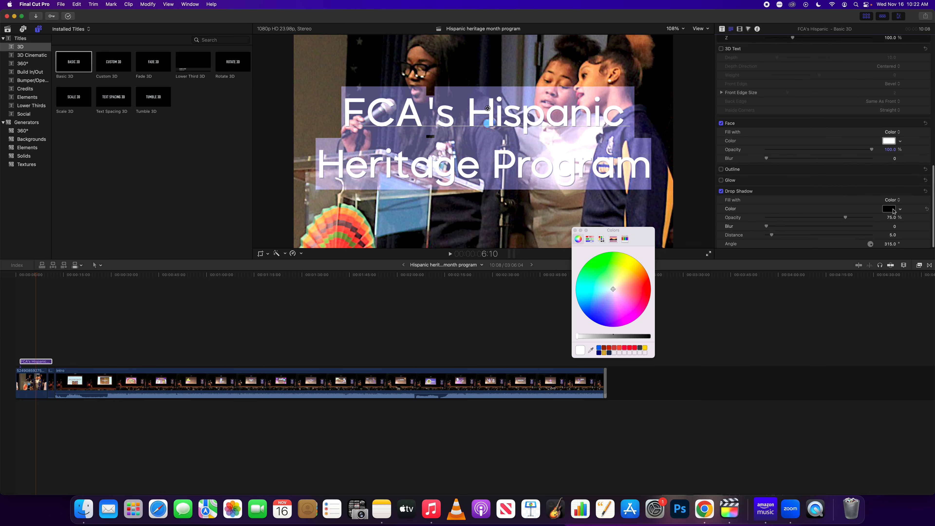
drag(772, 235, 776, 237)
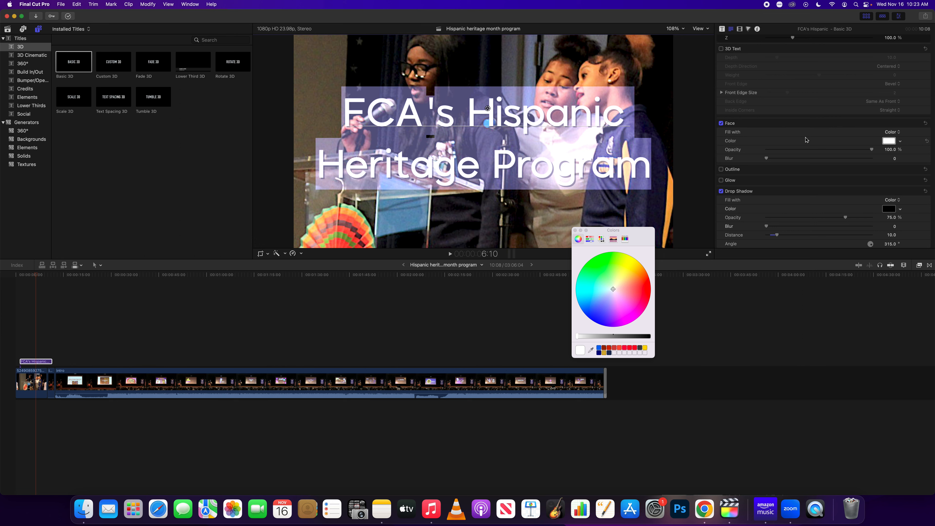
click(575, 231)
Move the playhead to about 34 seconds, the wide stage shot with the slide
click(663, 167)
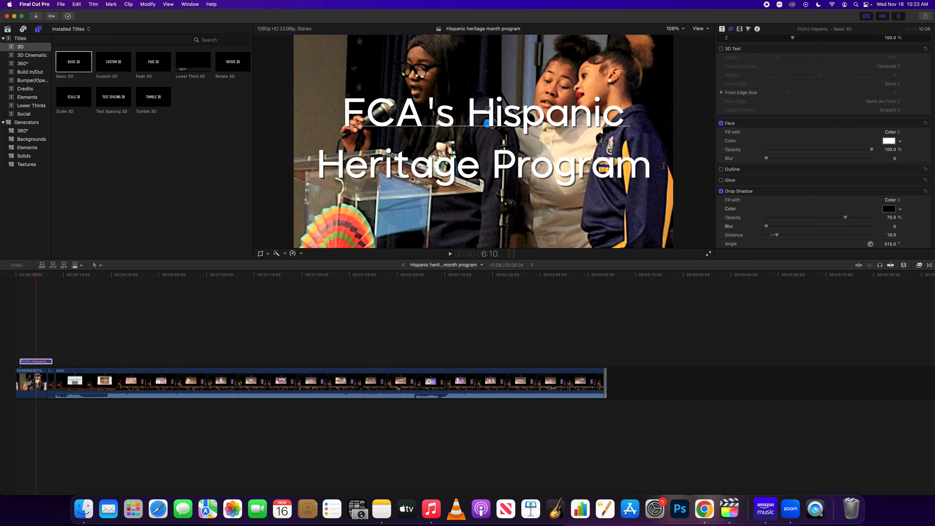
scroll(735, 130, up, 10)
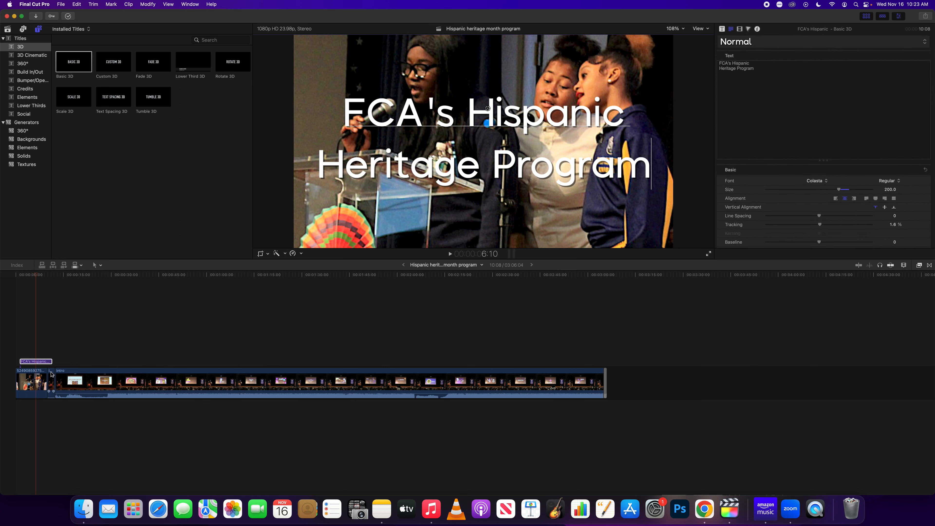
drag(35, 276, 119, 276)
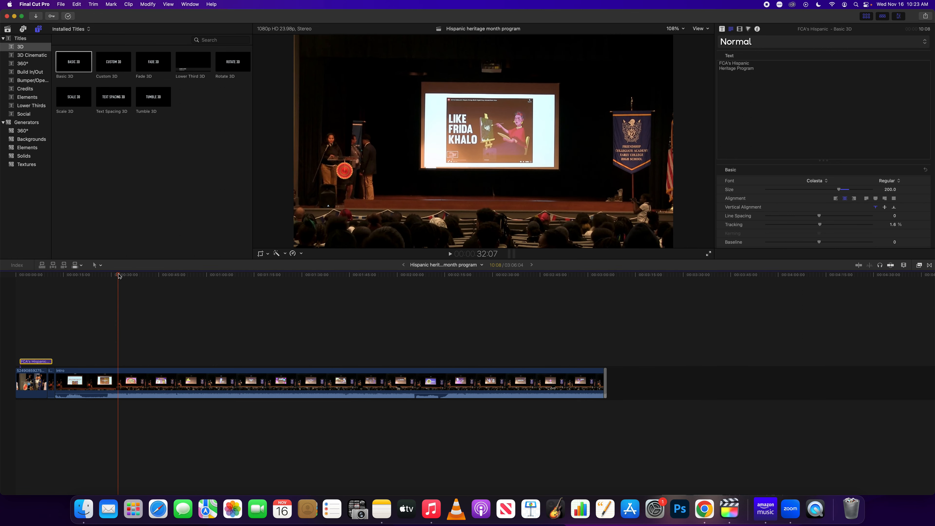
Browse the Lower Thirds title styles such as Basic Lower Third, Clouds and Echo
click(27, 106)
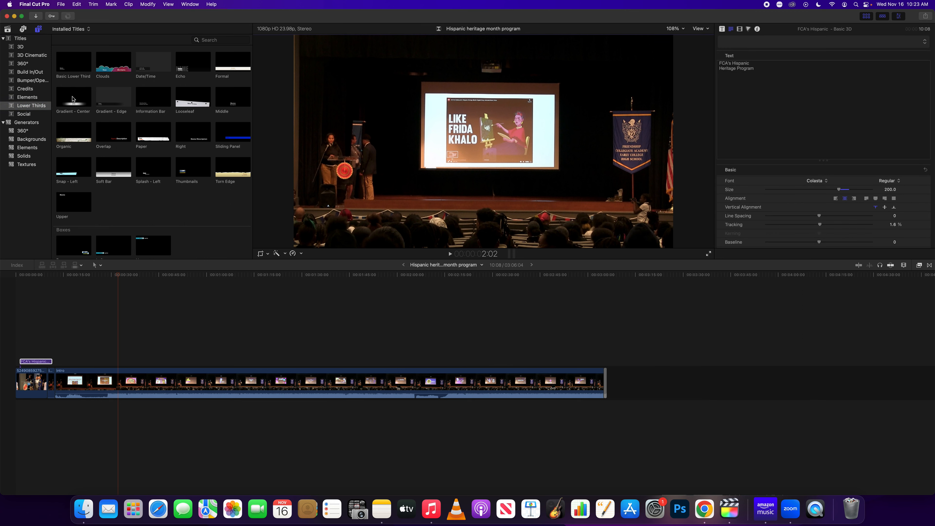
scroll(90, 149, down, 5)
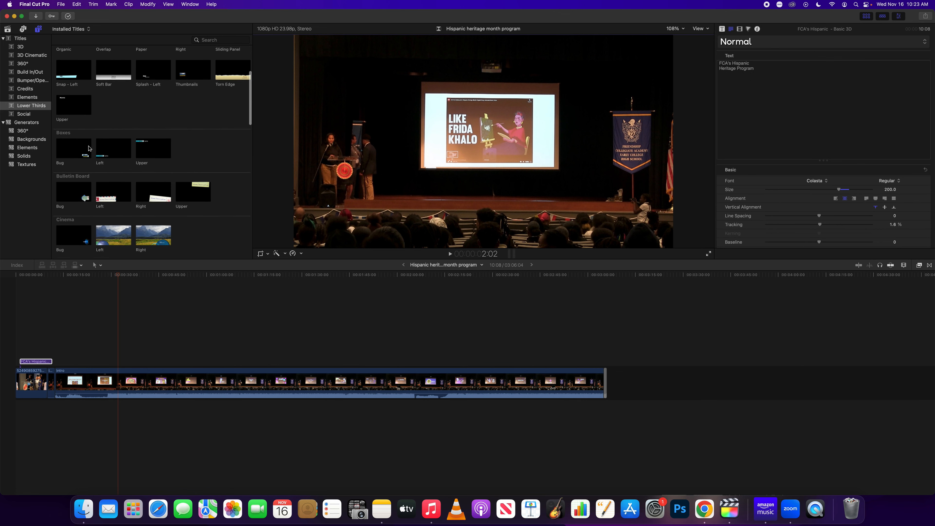
scroll(90, 148, down, 5)
scroll(90, 148, up, 4)
scroll(90, 148, up, 5)
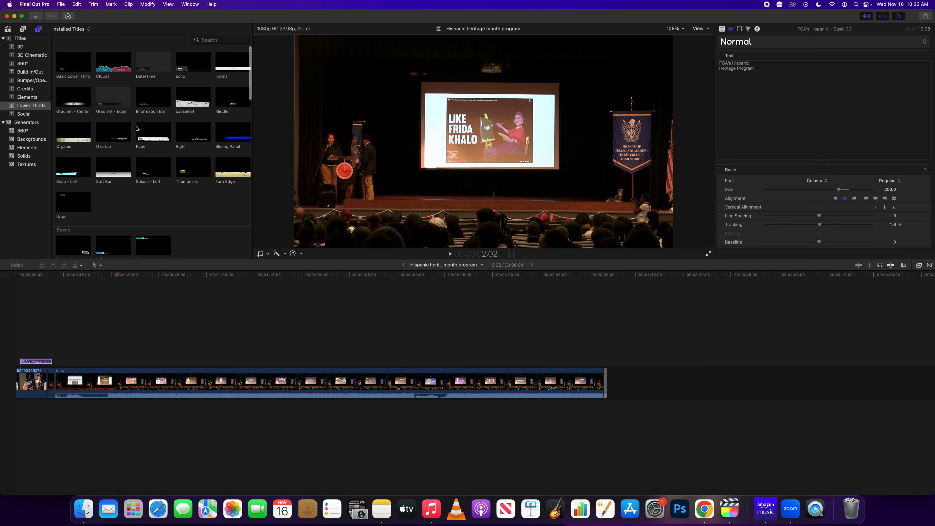
Add the Paper lower third over the stage shot and delete its Name placeholder
drag(163, 133, 89, 360)
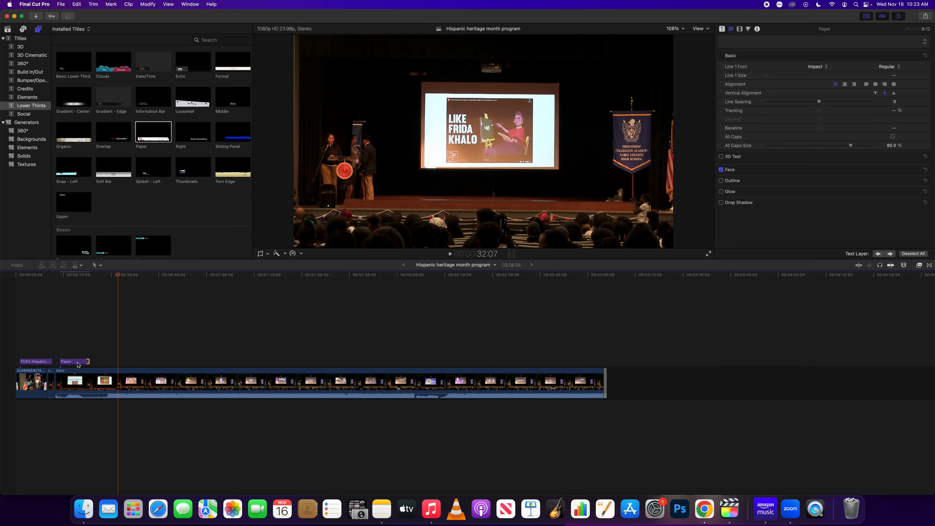
double_click(75, 363)
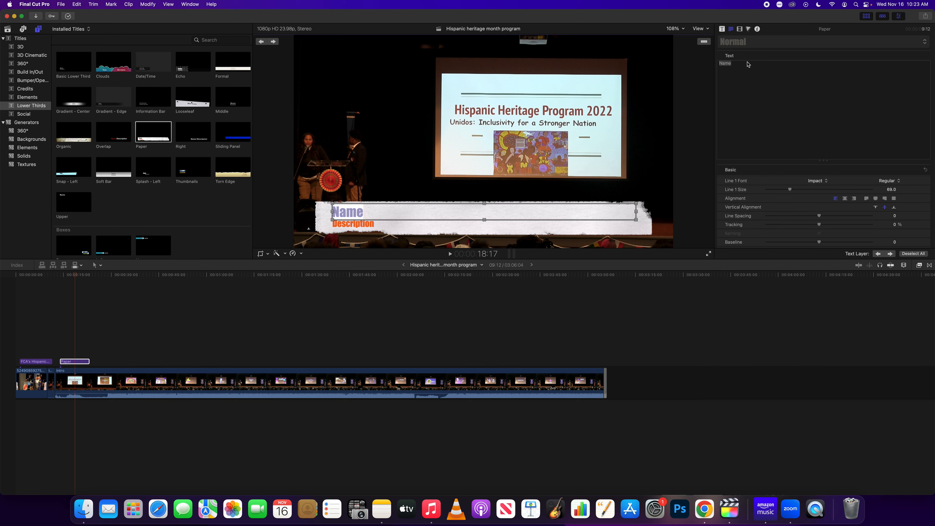
key(BackSpace)
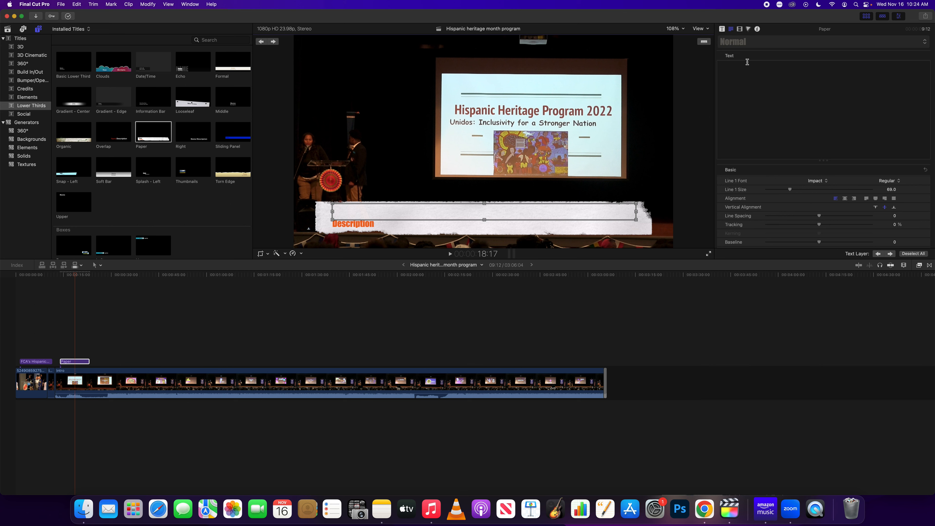
Enter the speaker's name on line one and replace Description with 'FCA Senior'
text(John Do)
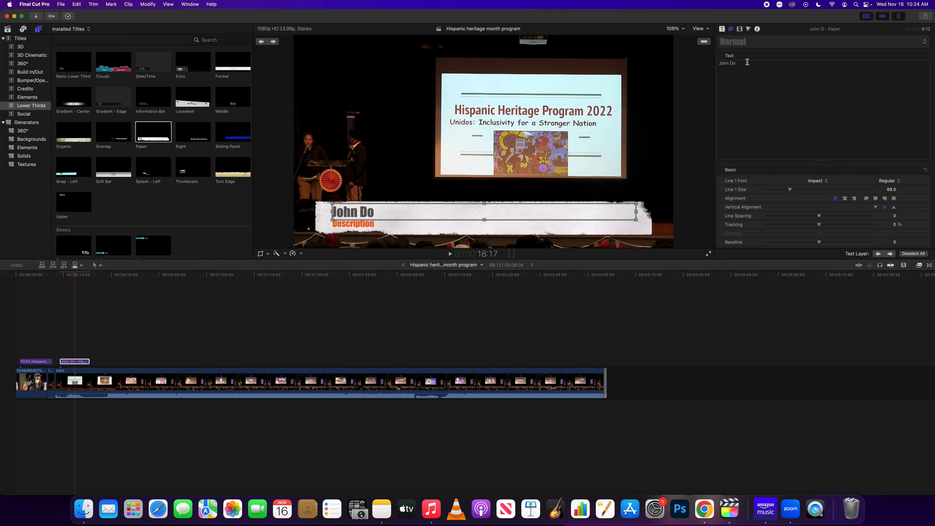
text(e)
click(368, 227)
click(379, 224)
double_click(385, 225)
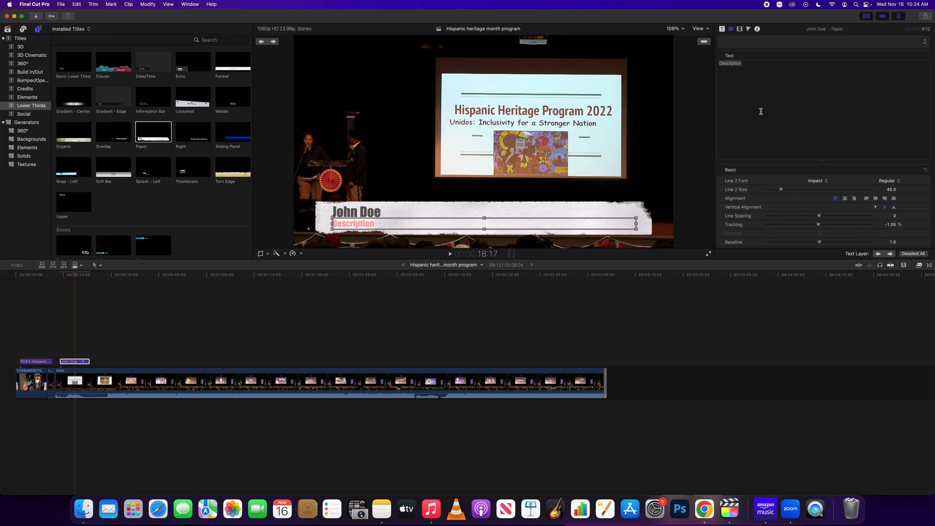
key(BackSpace)
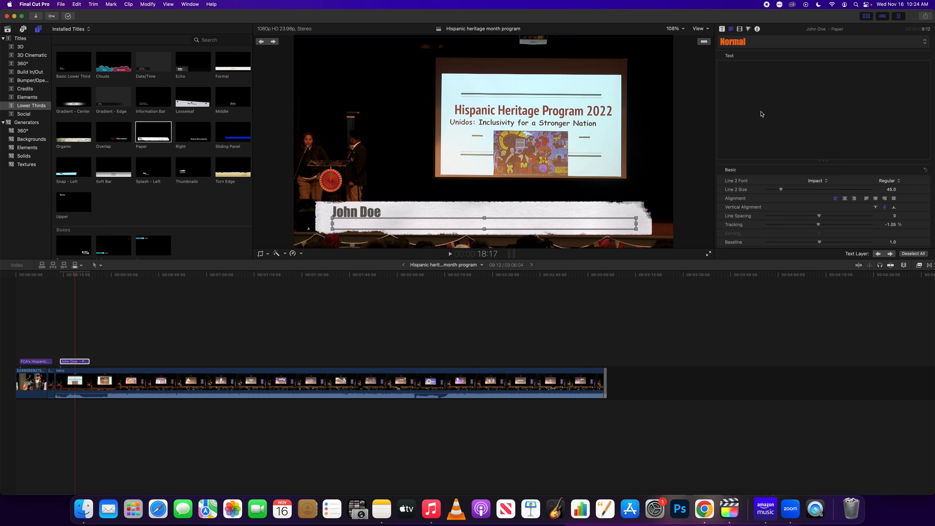
click(761, 112)
text(FCA Senior)
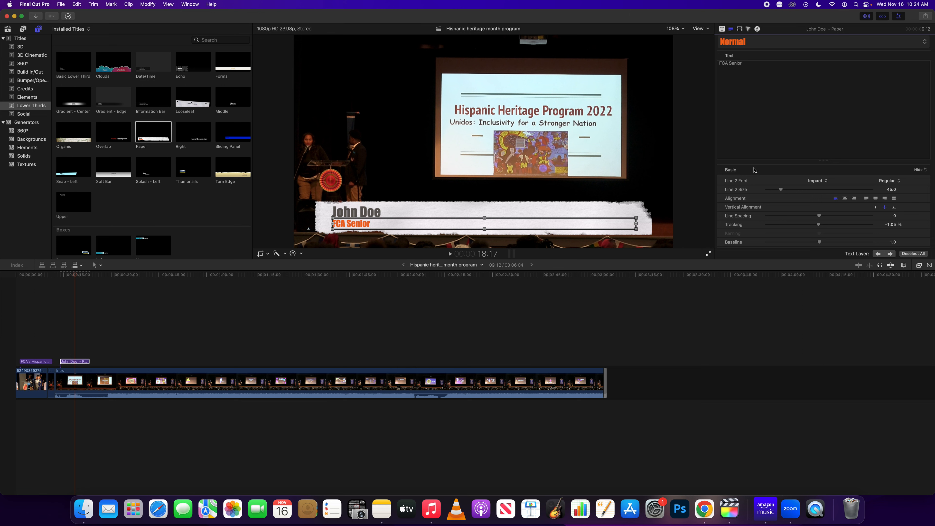
triple_click(748, 63)
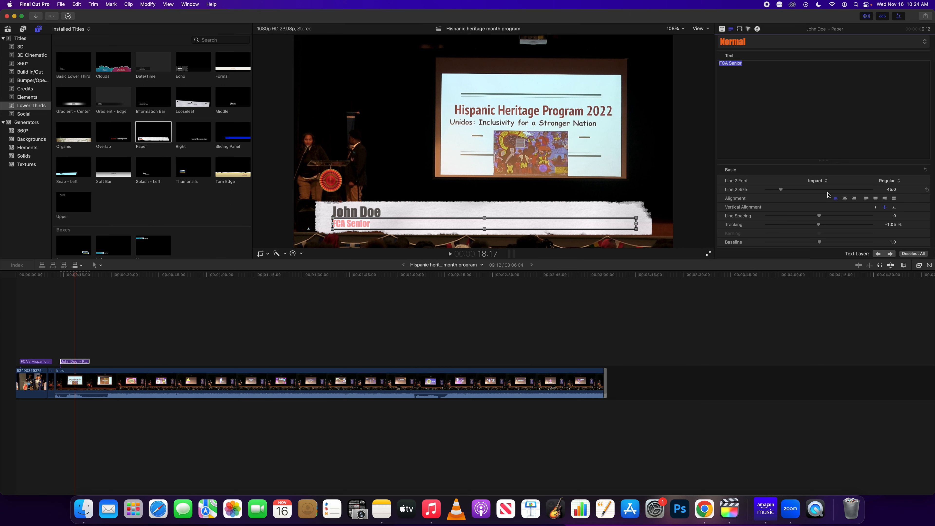
Switch the FCA Senior line, then the name line, from Impact to Colasta
click(822, 182)
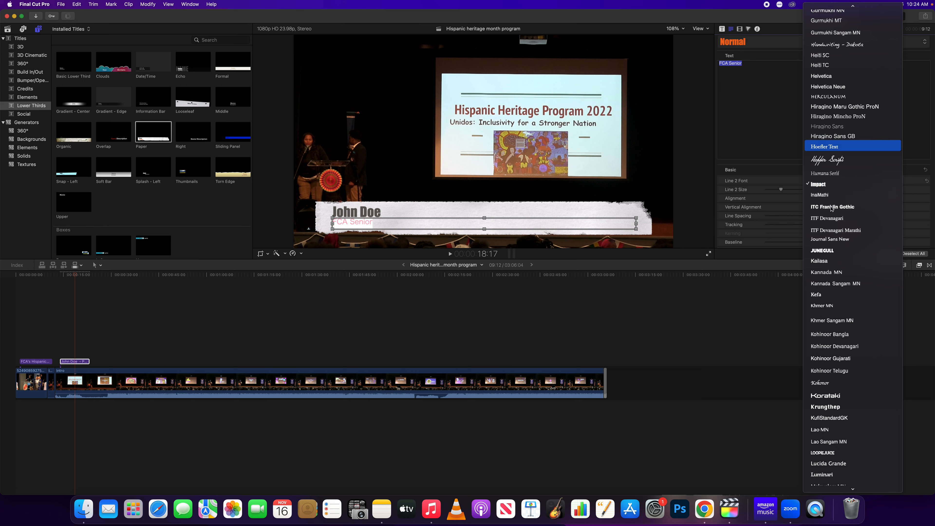
scroll(834, 259, up, 10)
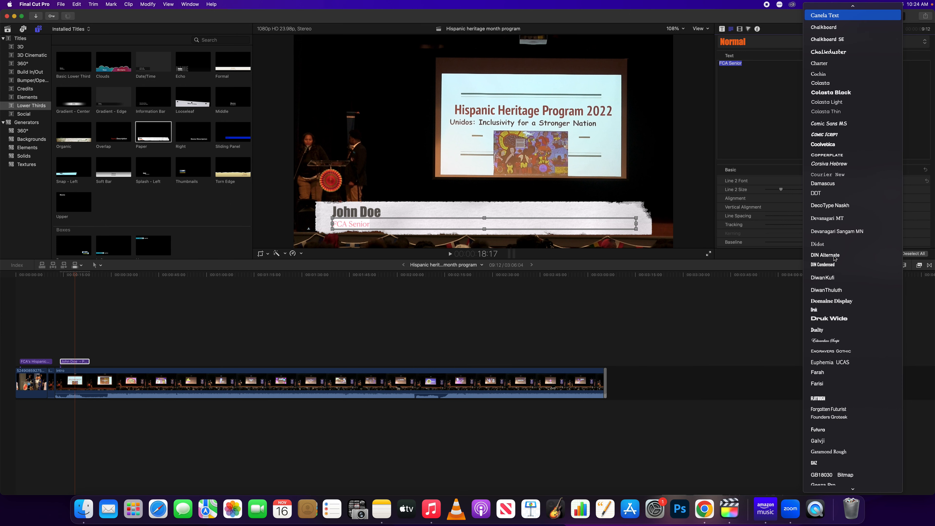
click(827, 82)
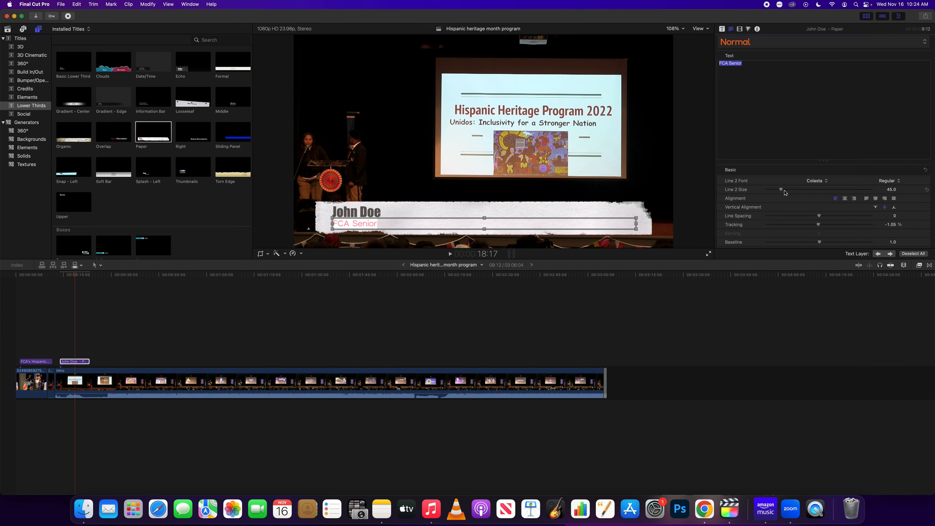
click(437, 211)
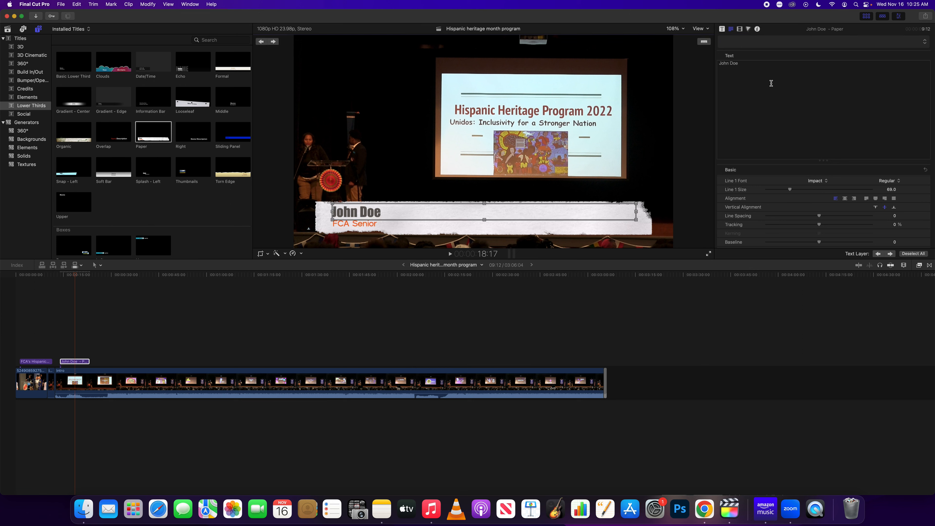
click(820, 184)
key(c)
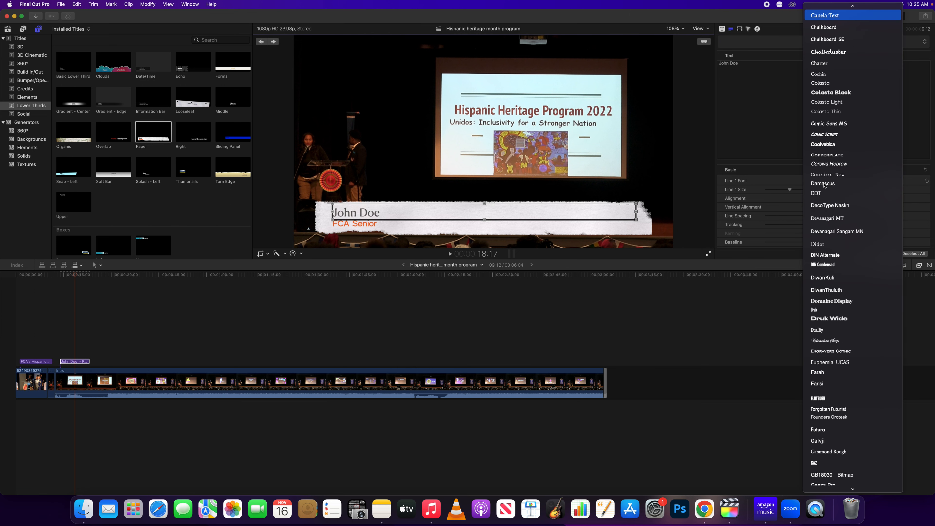
click(837, 83)
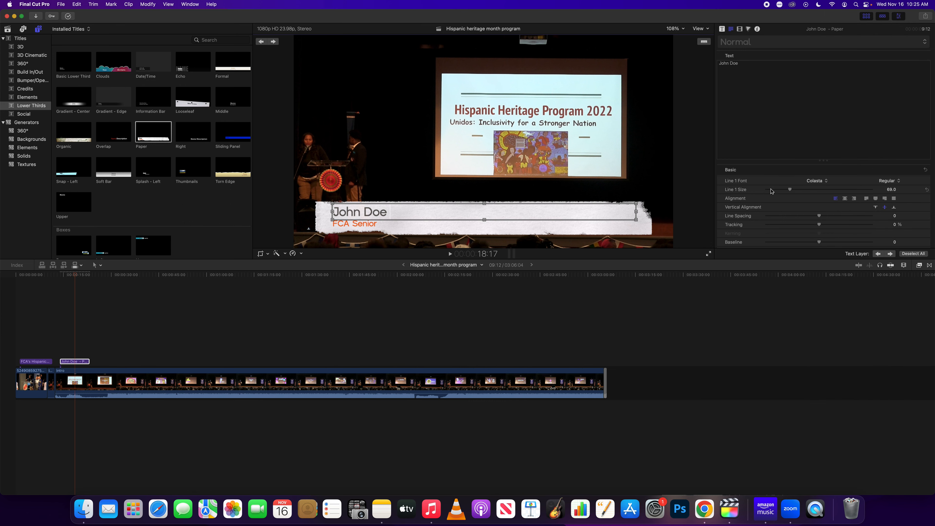
scroll(777, 187, down, 10)
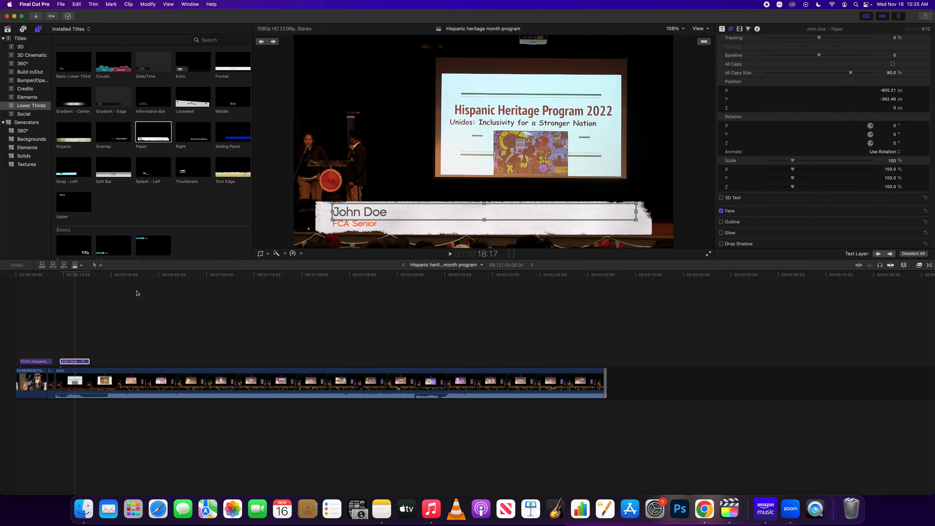
Show the name lower third's published parameters in the Title inspector
mouse_move(75, 277)
mouse_down()
mouse_move(36, 278)
mouse_move(68, 281)
mouse_up()
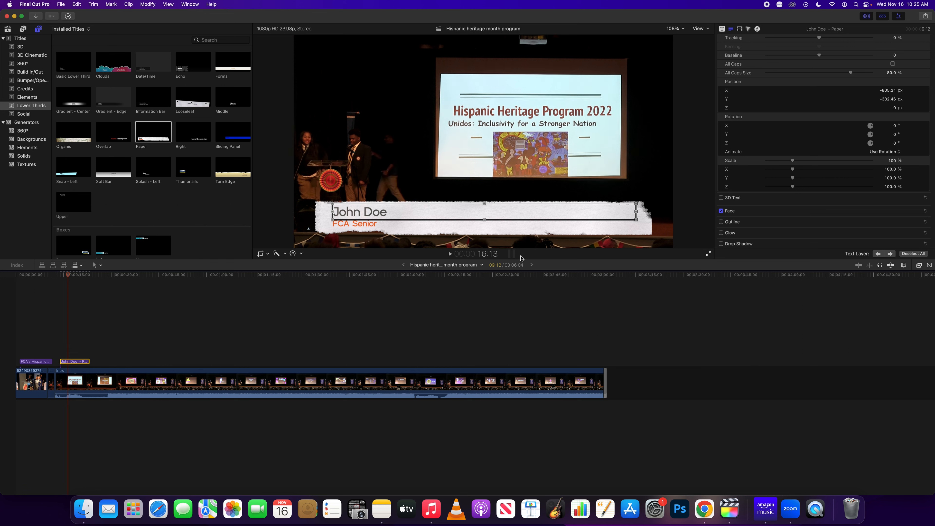
scroll(785, 122, up, 10)
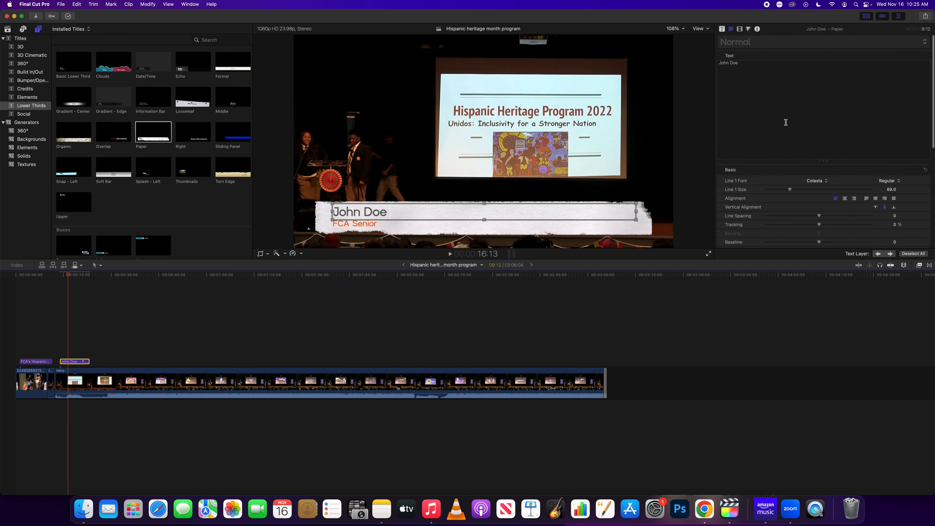
click(722, 30)
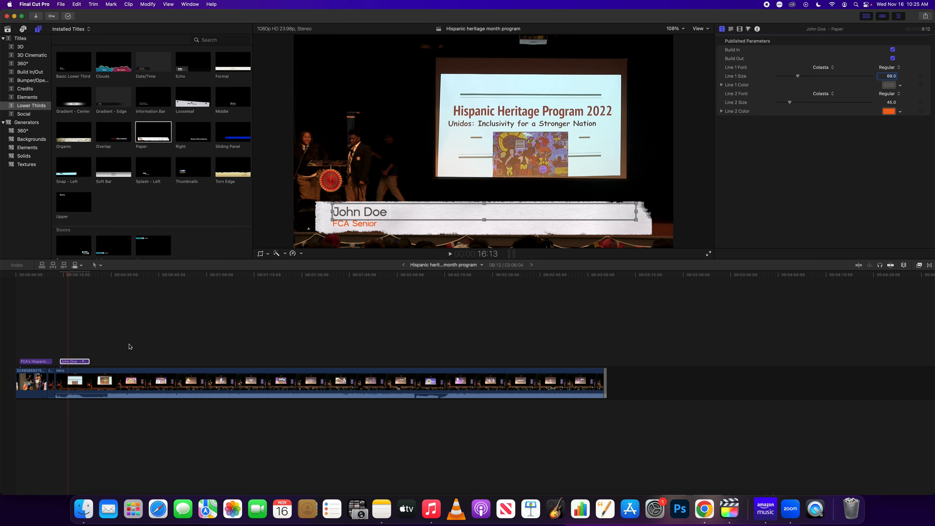
Play the name lower third animating in, then trim its clip shorter from the right edge
click(57, 276)
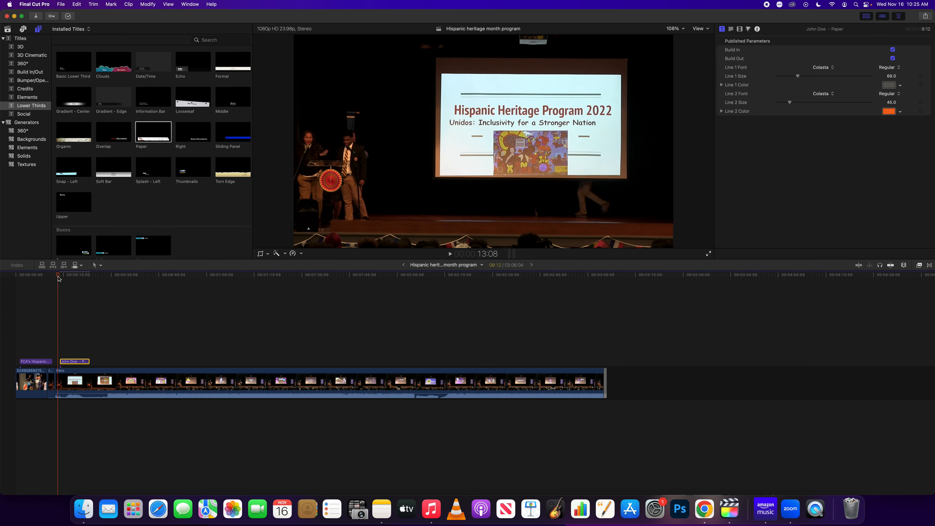
key(space)
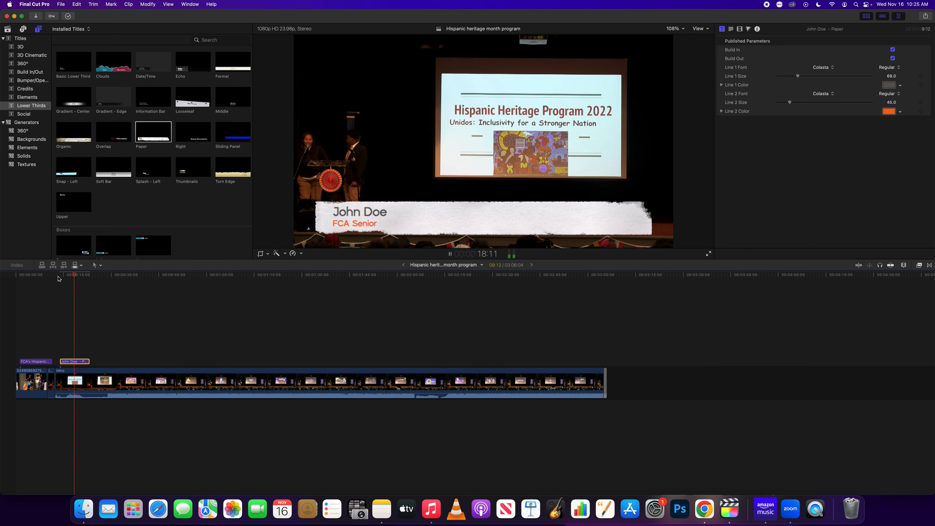
key(space)
drag(88, 362, 76, 362)
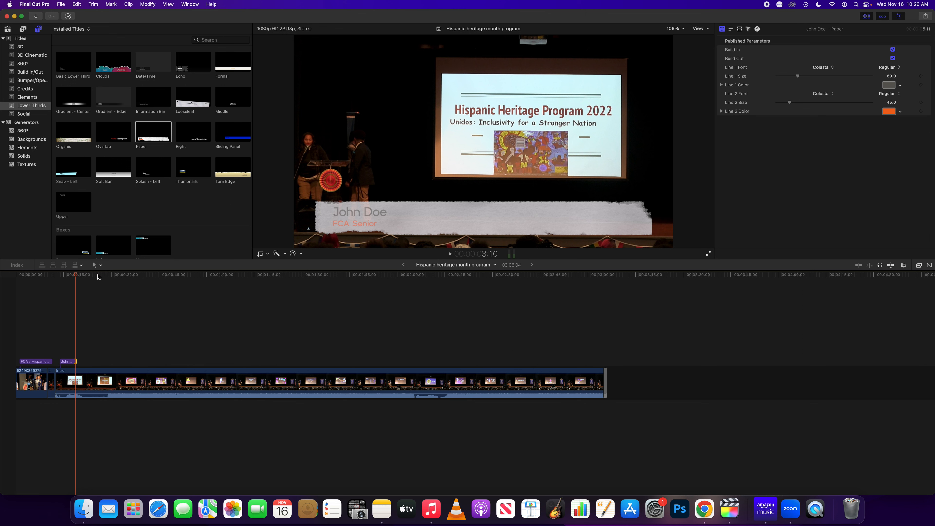
drag(75, 276, 602, 302)
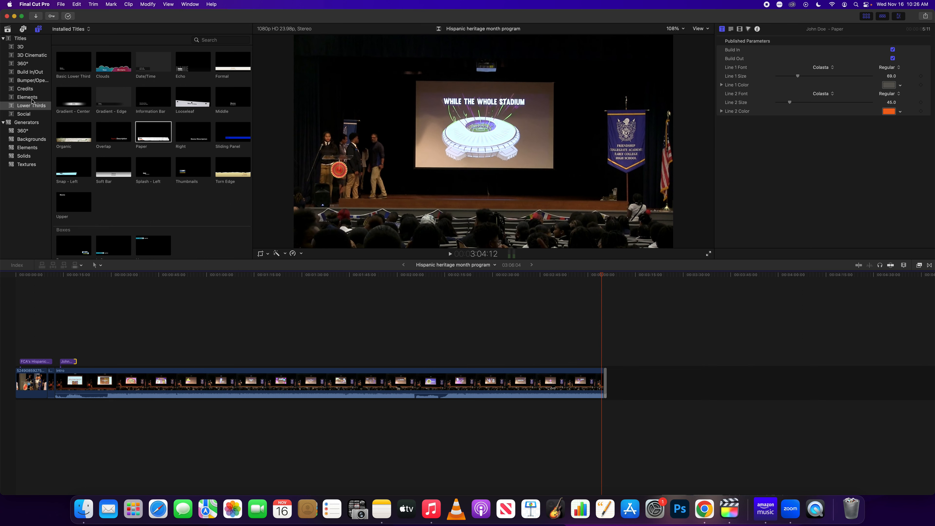
Place the Credits 'Scrolling' title after the footage's end, scrub it, and open its text
click(30, 90)
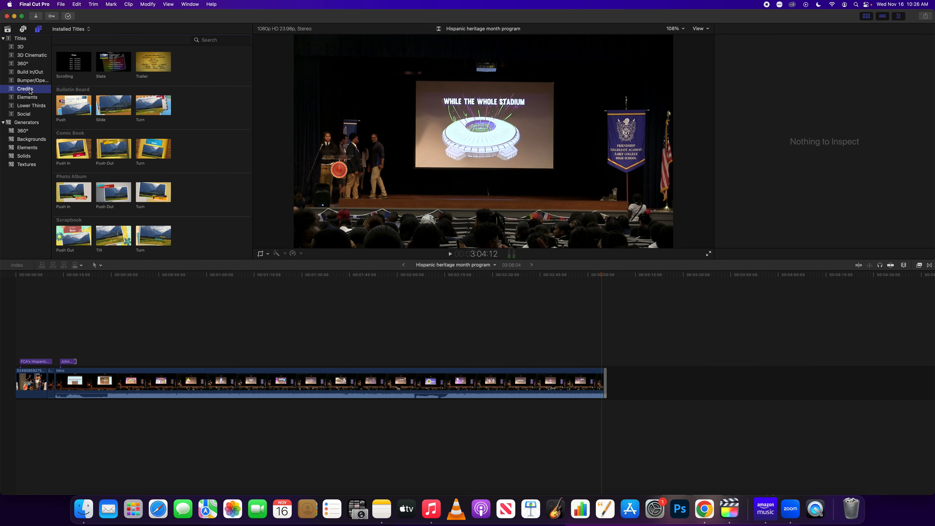
drag(73, 65, 605, 356)
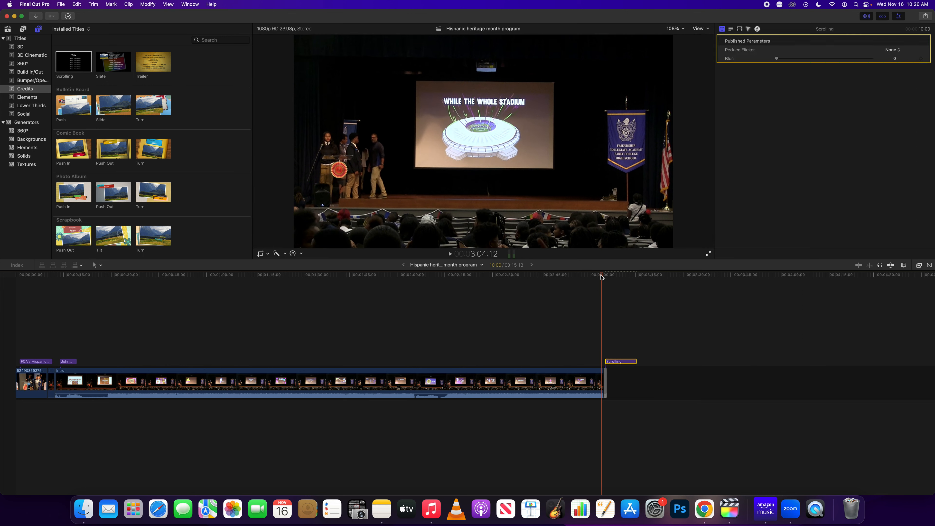
click(610, 276)
drag(611, 278, 614, 278)
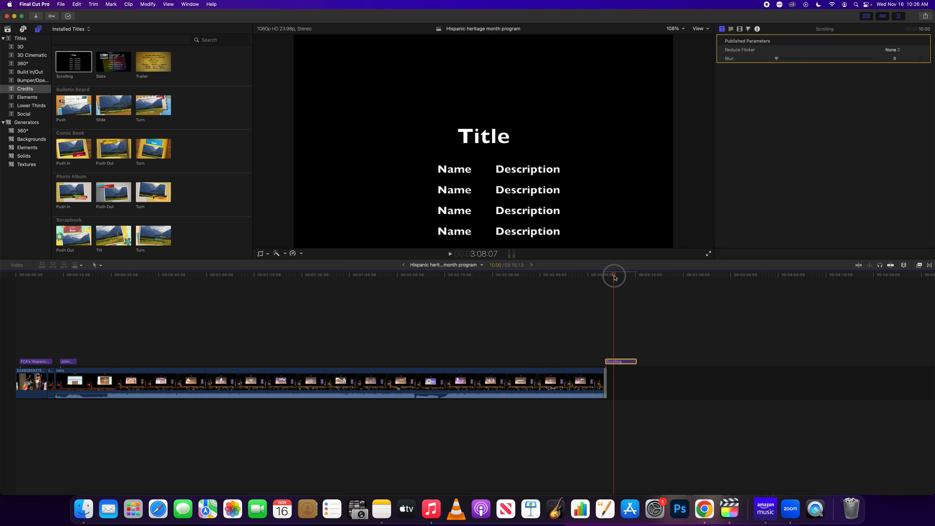
double_click(626, 363)
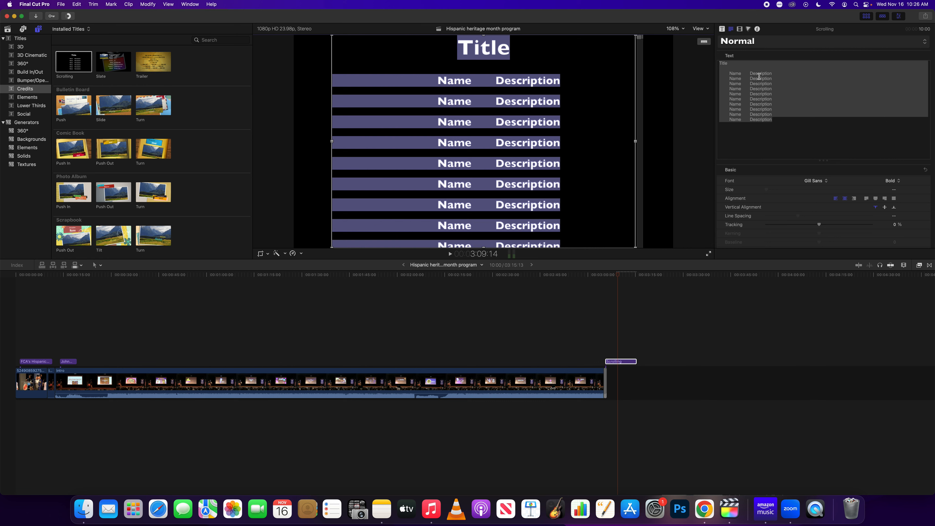
Replace the 'Title' placeholder heading with 'Produced By'
click(764, 65)
double_click(743, 63)
click(728, 63)
key(BackSpace)
key(BackSpace)
key(BackSpace)
key(BackSpace)
key(BackSpace)
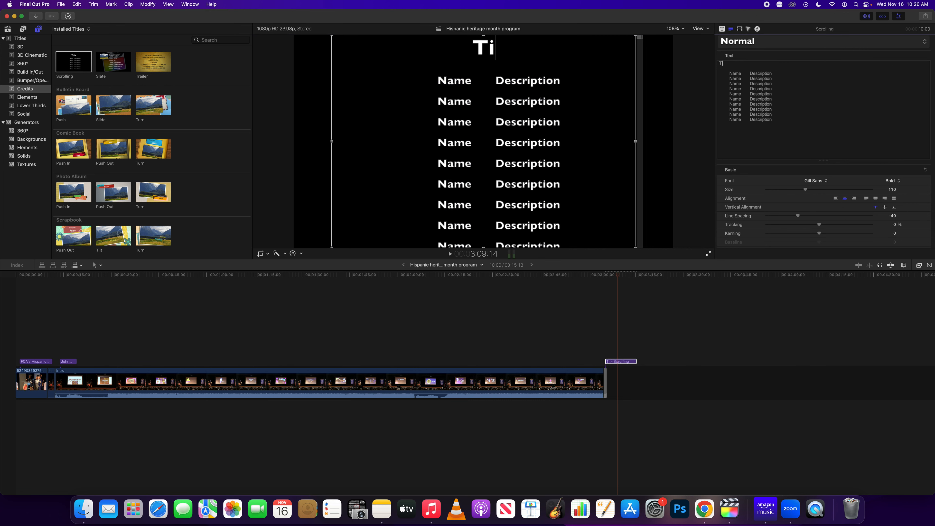
text(P)
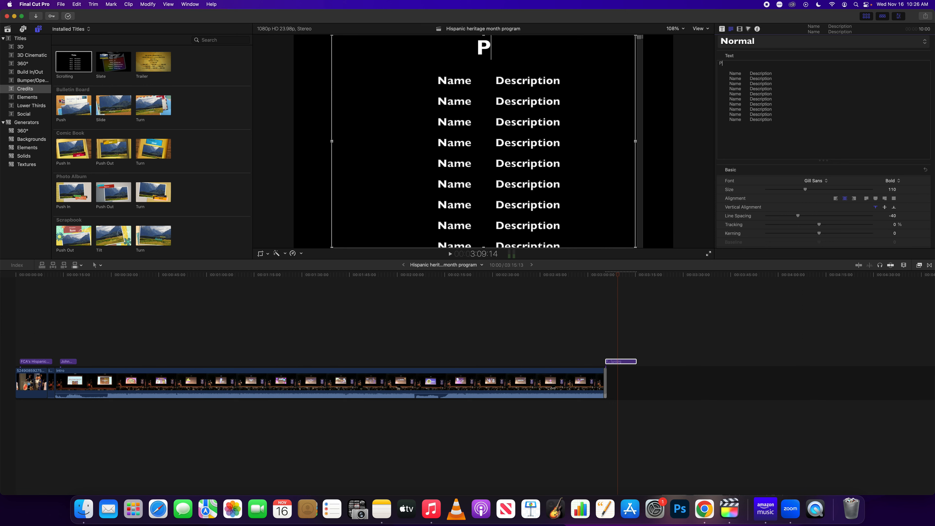
text(roduced )
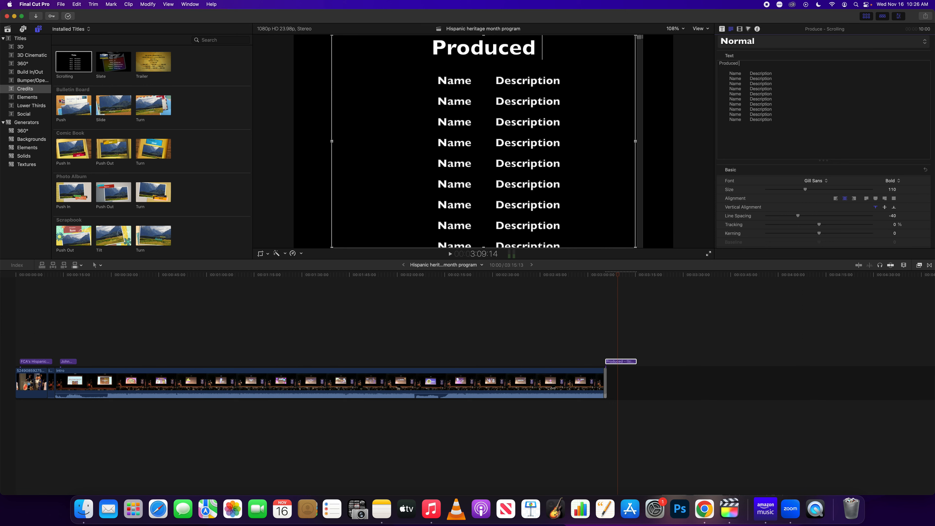
text(By)
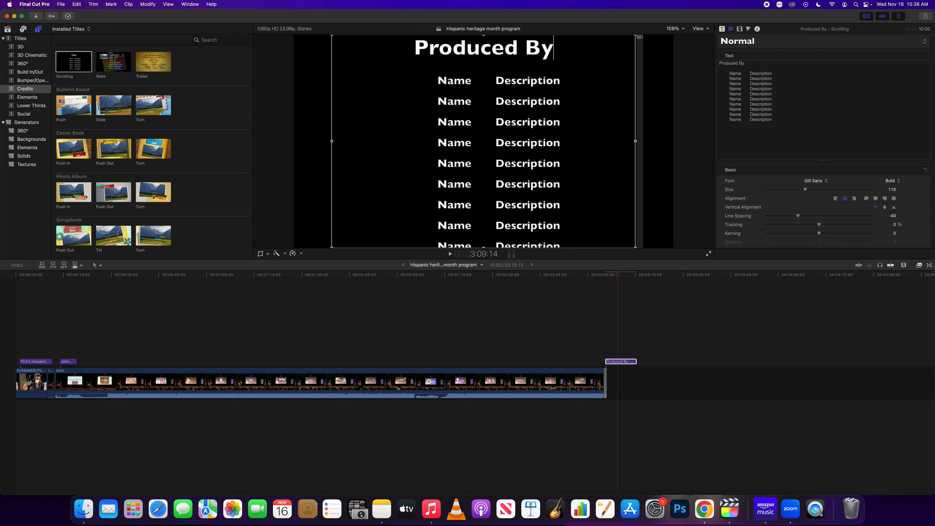
key(Return)
Add 'Friendship News Network' and 'Collegiate Bureau' as the next two heading lines
text(F)
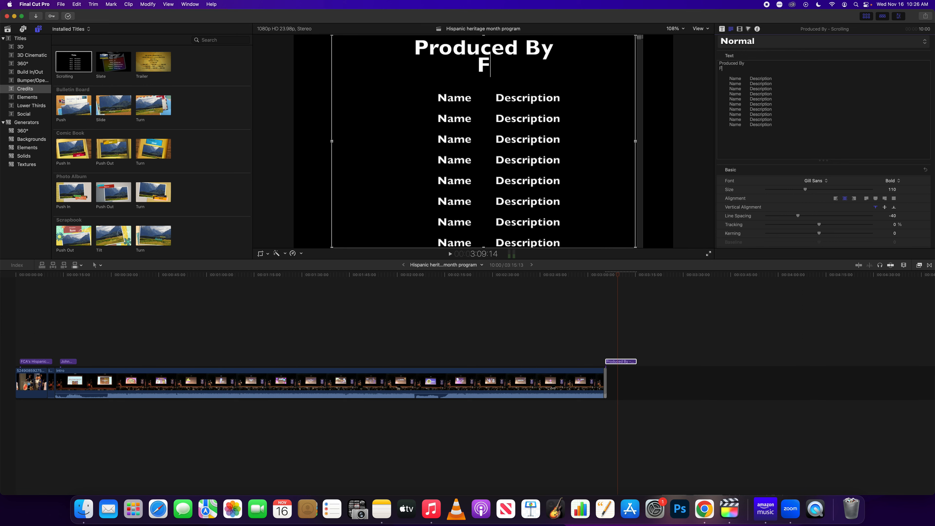
text(rien)
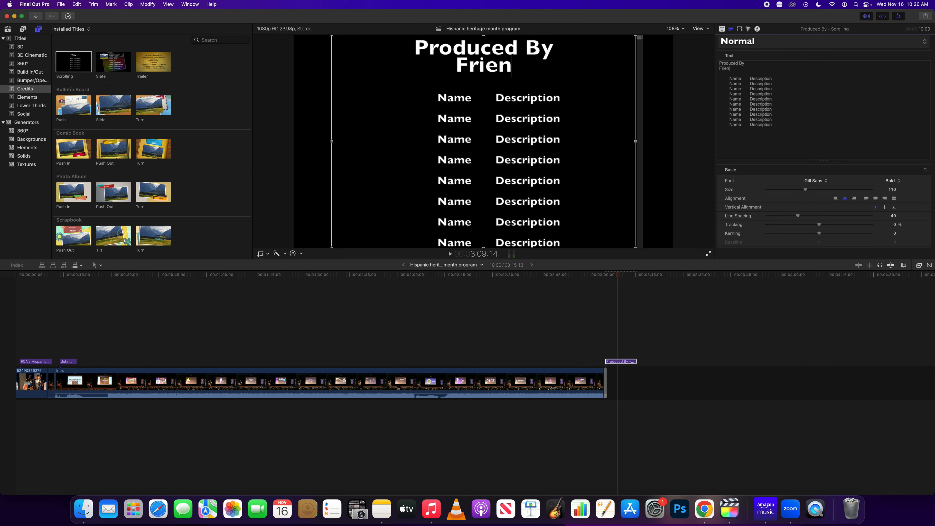
text(dship News )
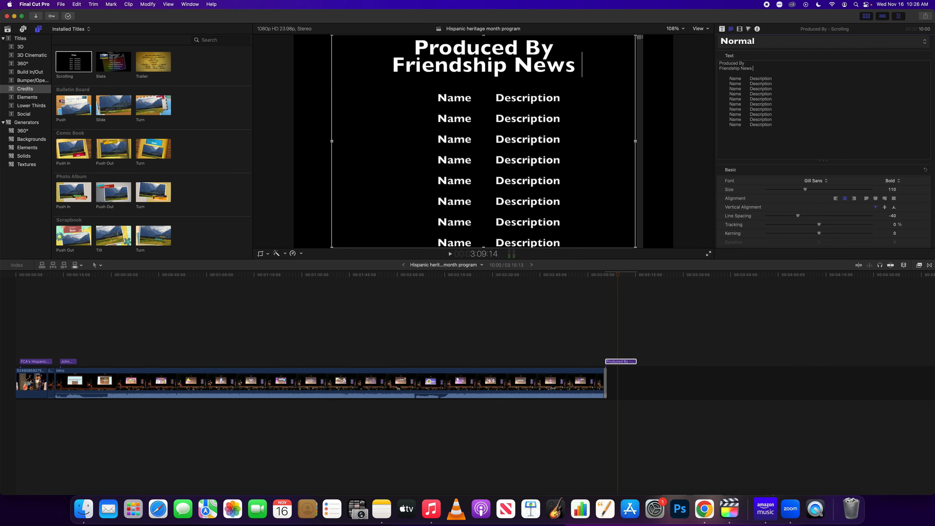
text(Netowrk)
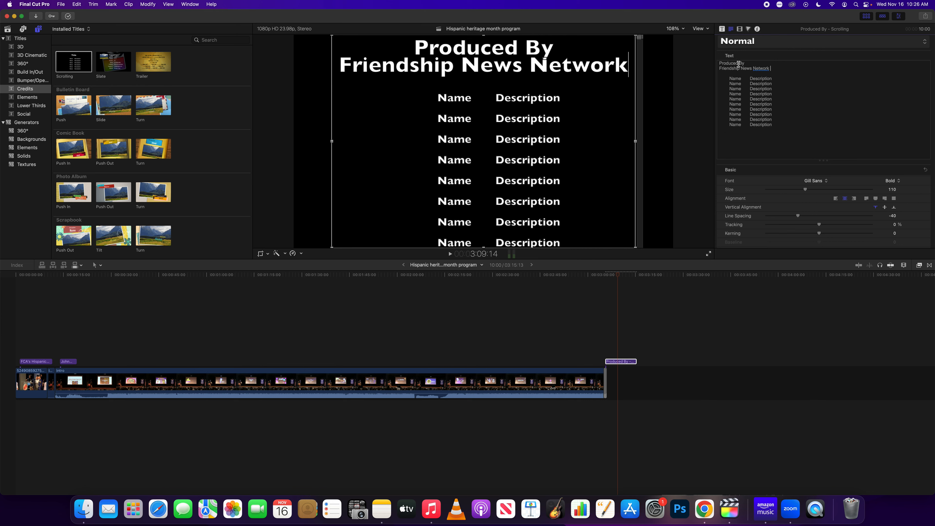
key(Return)
text(Collegiate Bureu)
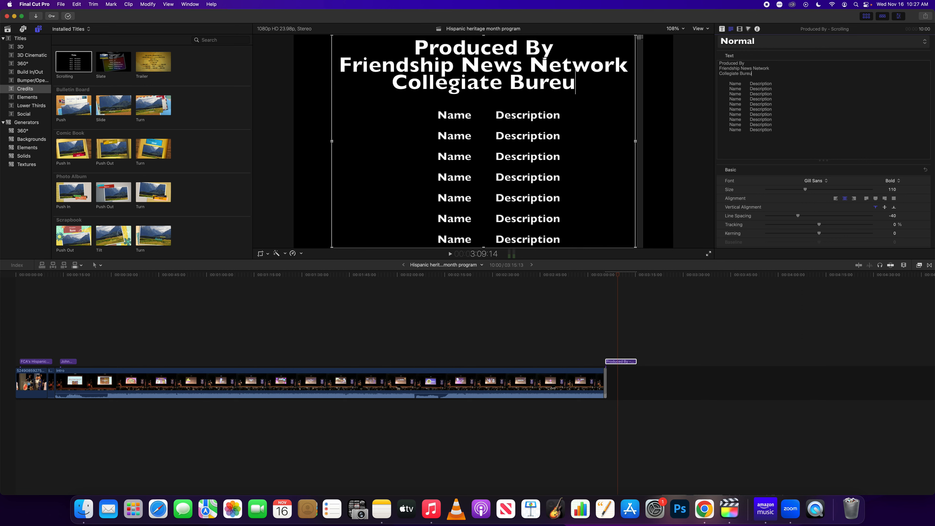
key(BackSpace)
text(a)
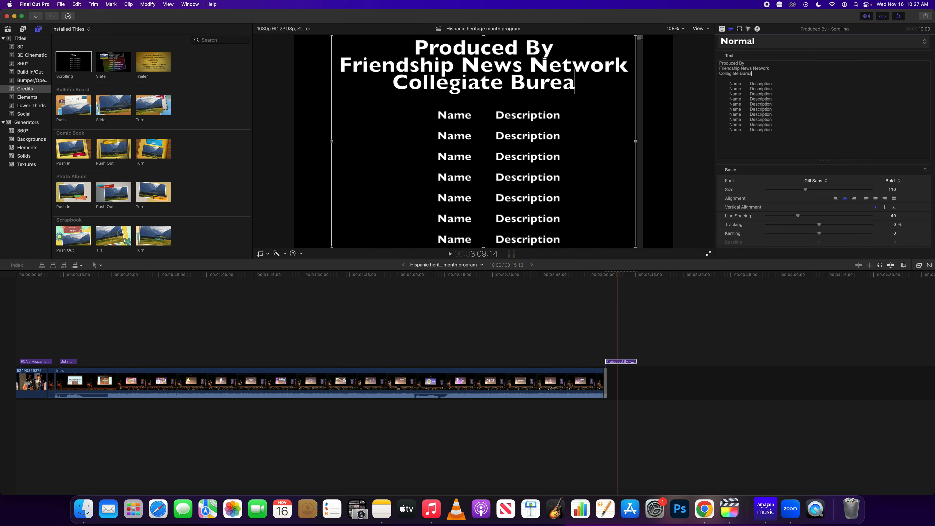
text(u)
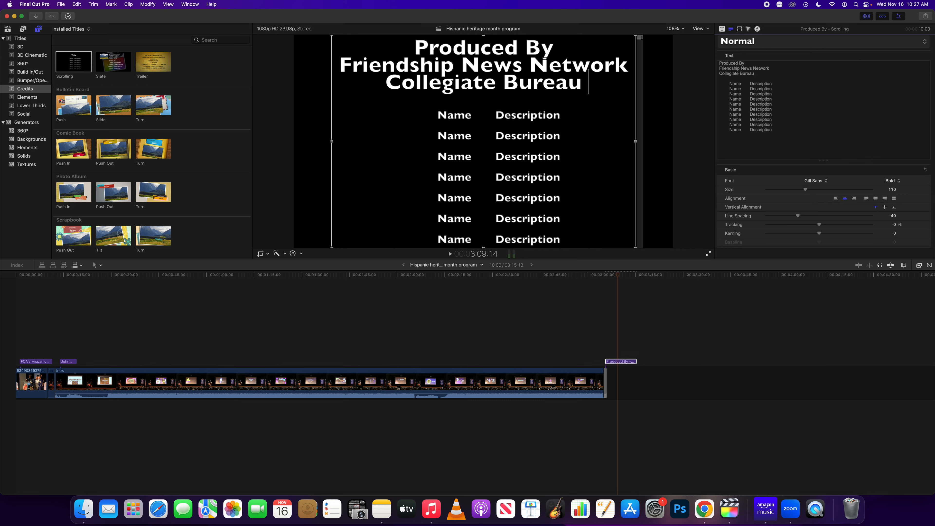
click(763, 74)
Delete the ten placeholder Name/Description credit lines
drag(763, 74, 726, 64)
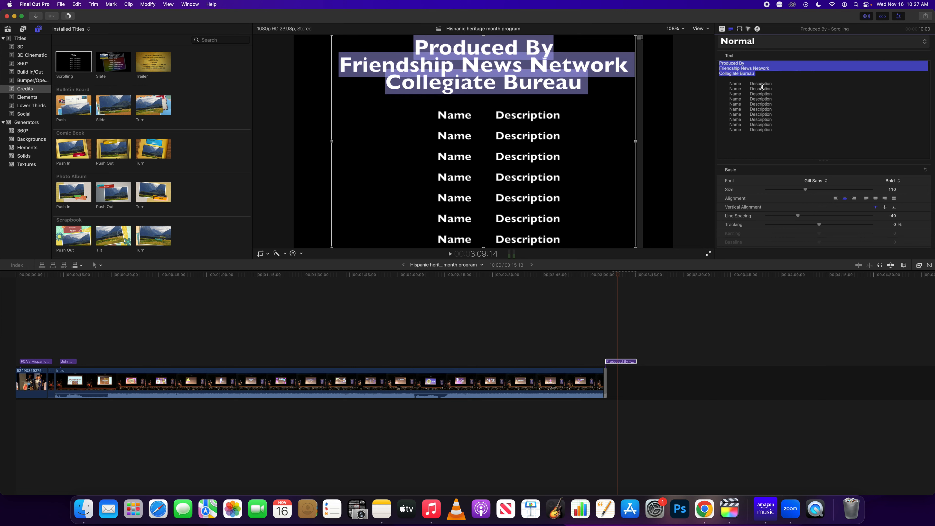
click(760, 75)
click(729, 84)
drag(729, 84, 775, 131)
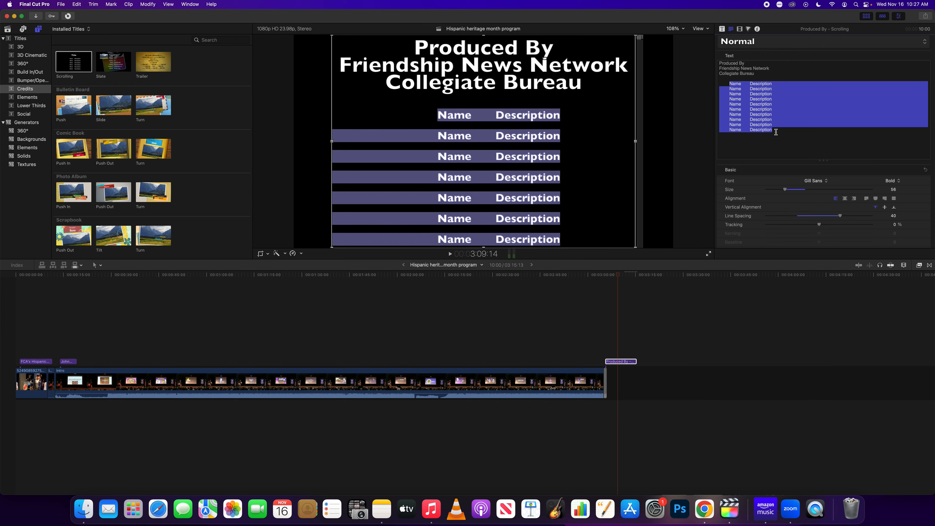
key(BackSpace)
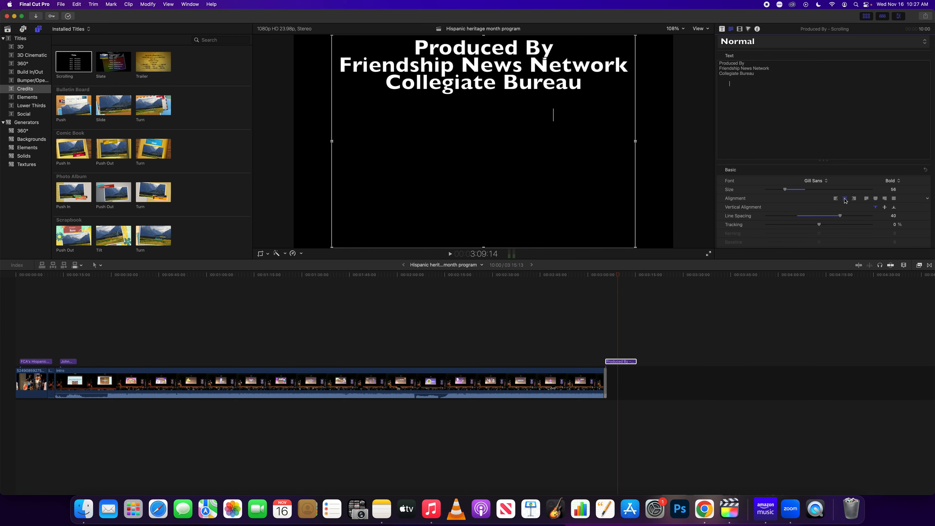
Type a 'Video Editor' credit with the editor's name below it, removing the leading space
text(Video Editor)
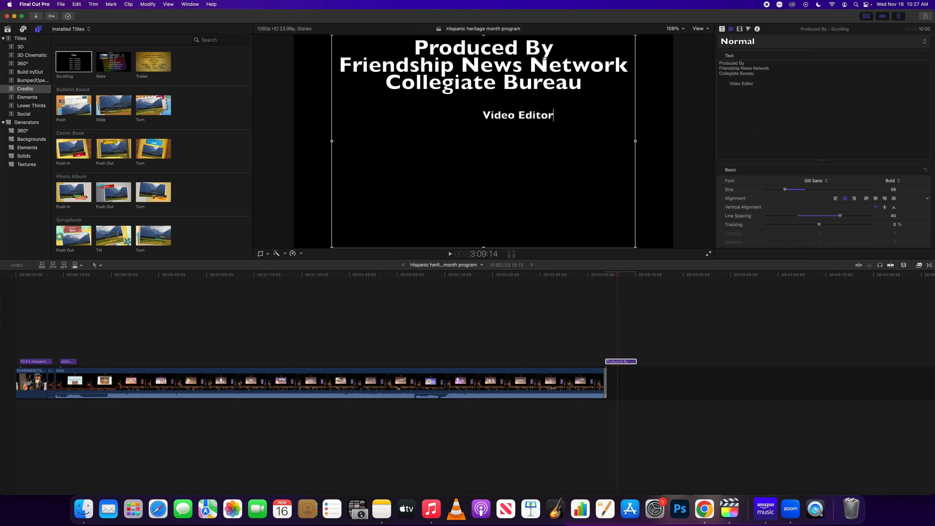
key(Return)
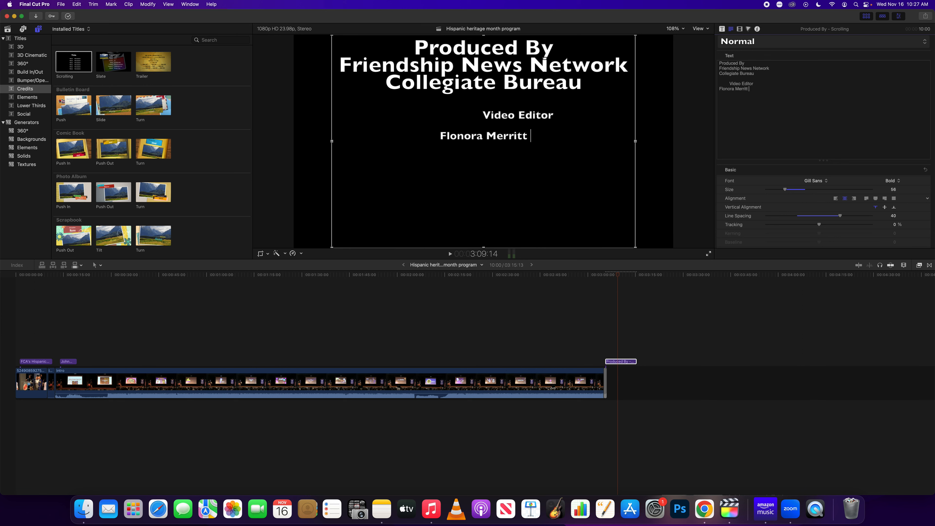
click(730, 83)
key(BackSpace)
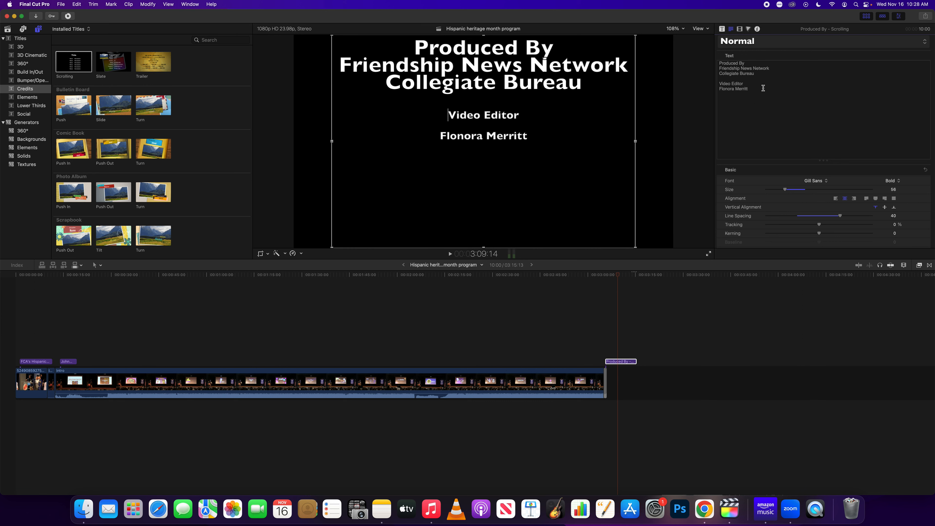
Set all the credits text to size 50
key(super+a)
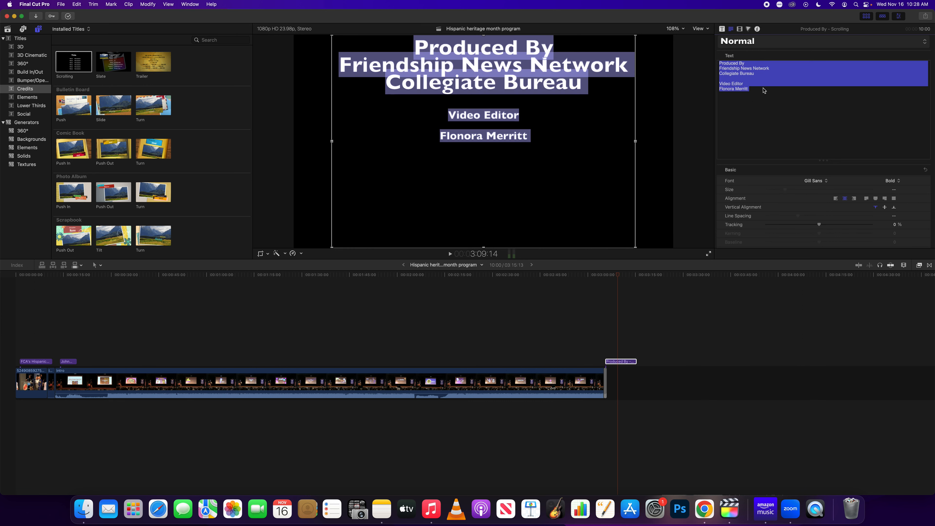
click(895, 191)
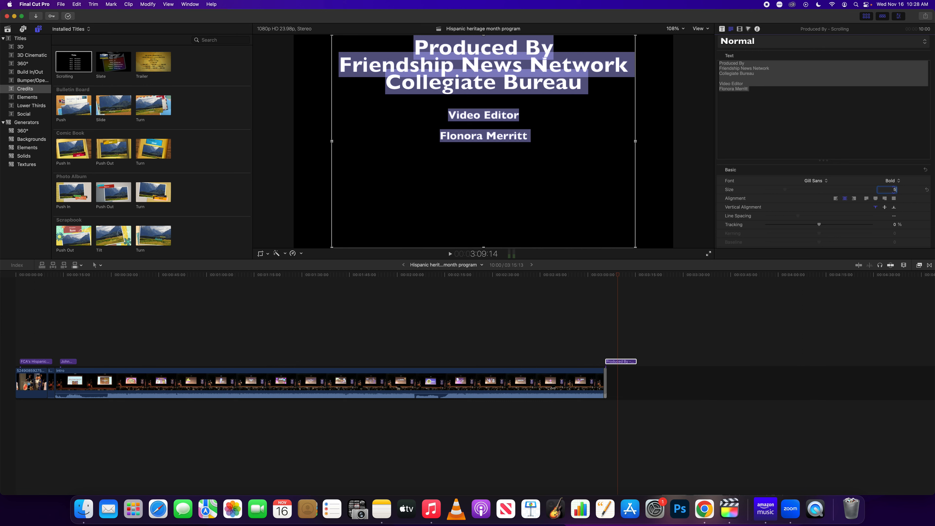
key(Return)
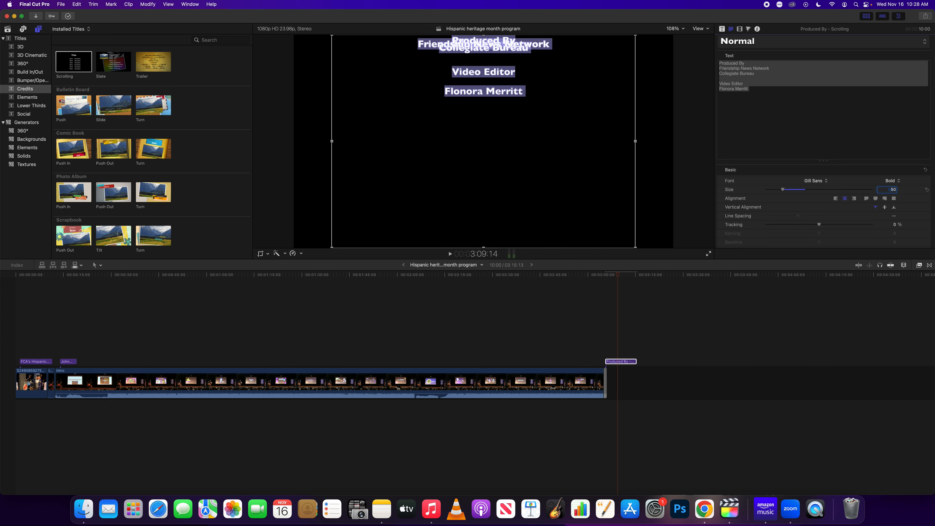
Raise the three heading lines' line spacing to 40 so they stop overlapping
click(750, 72)
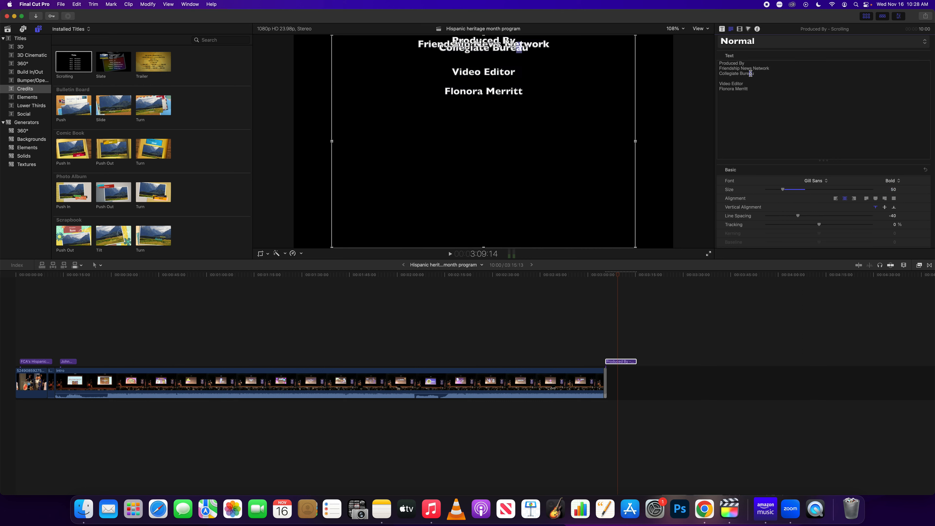
drag(765, 73, 718, 61)
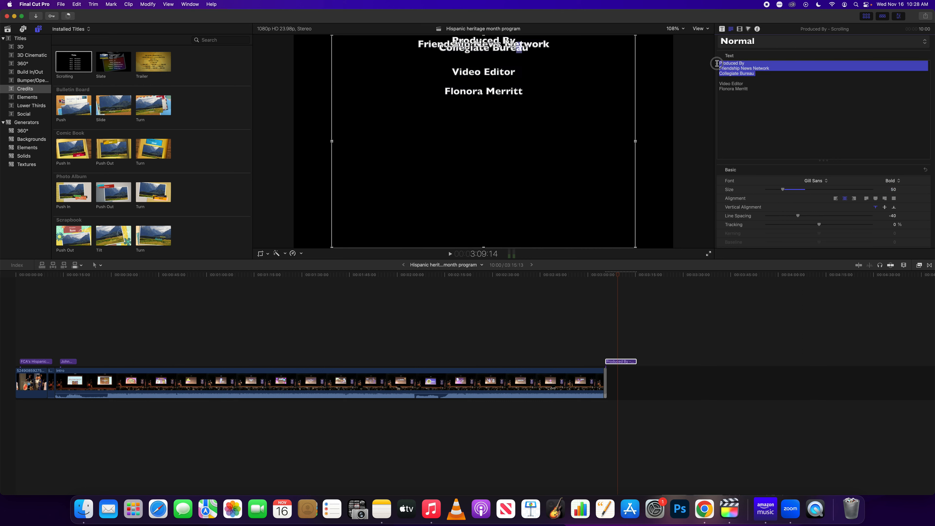
drag(798, 216, 821, 220)
click(812, 99)
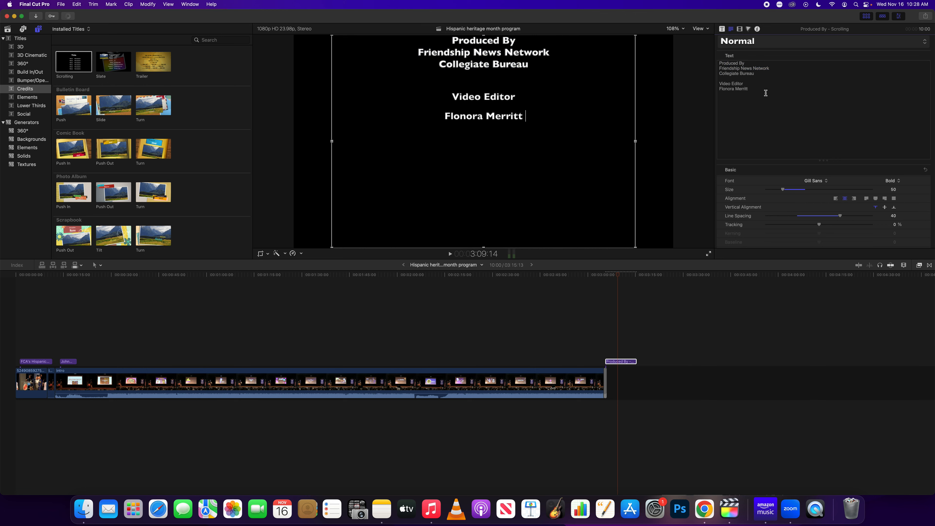
key(super+a)
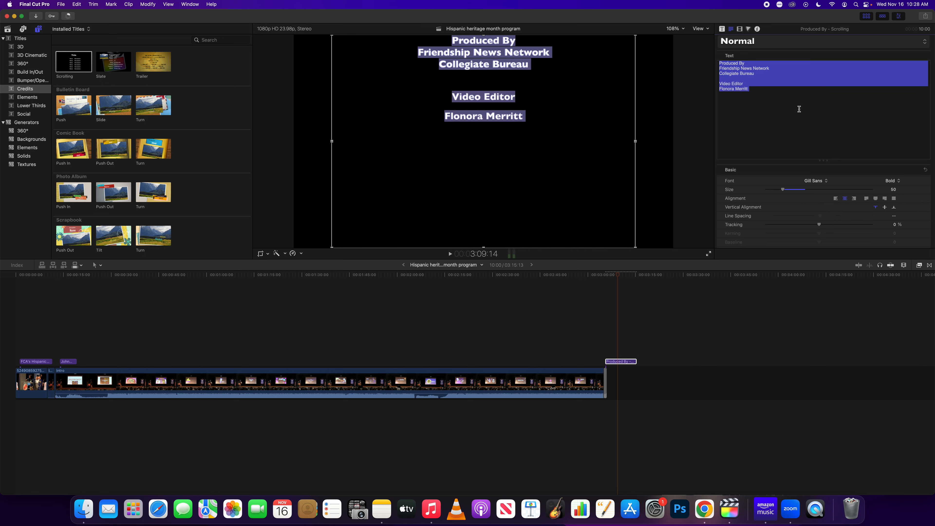
Change the font of all selected credits text to Colasta and preview it
click(816, 181)
scroll(828, 184, up, 10)
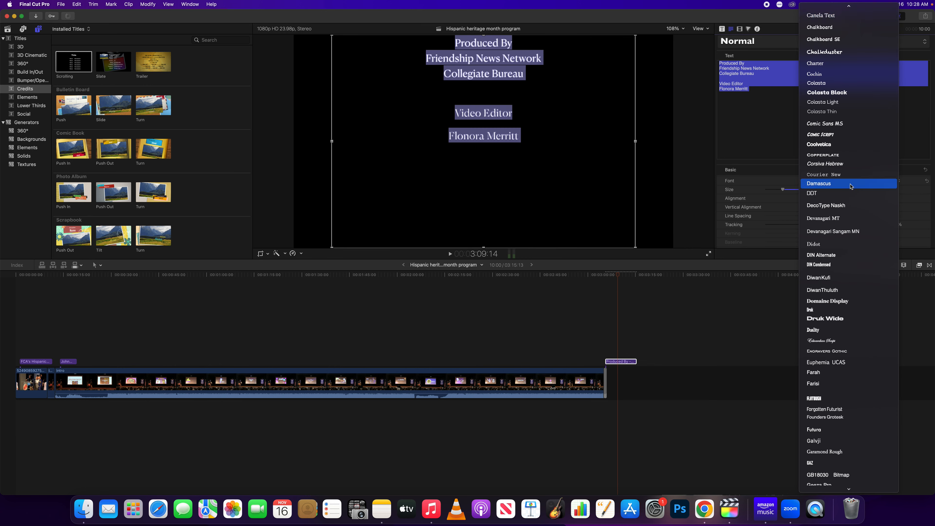
click(838, 84)
scroll(762, 214, down, 10)
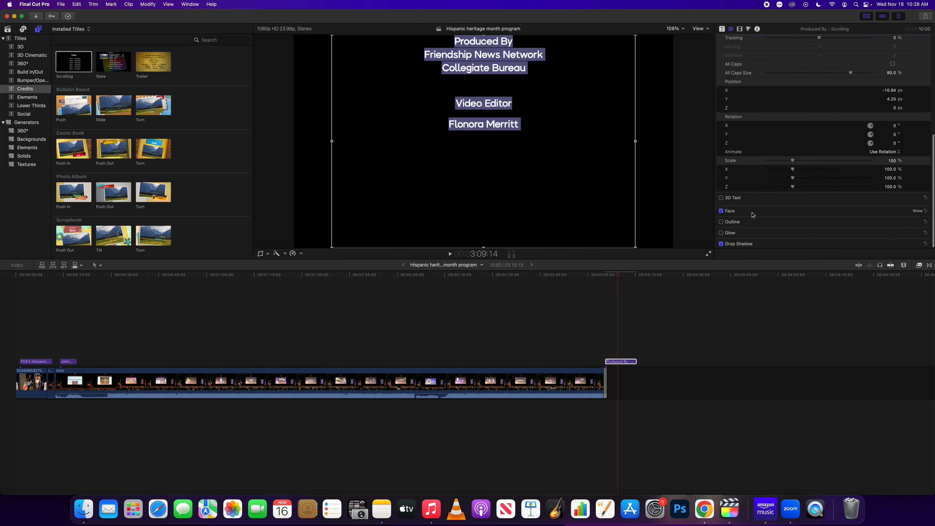
scroll(740, 178, up, 3)
scroll(741, 178, up, 5)
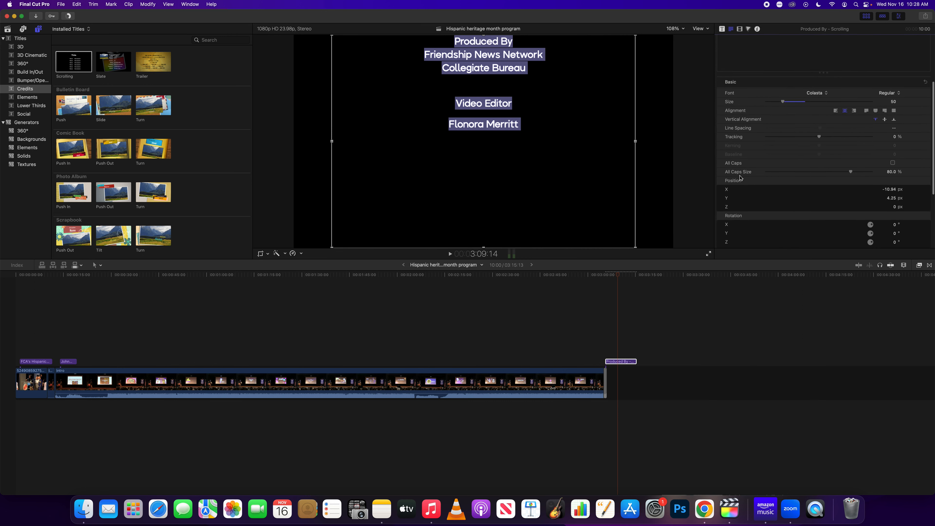
scroll(741, 178, up, 3)
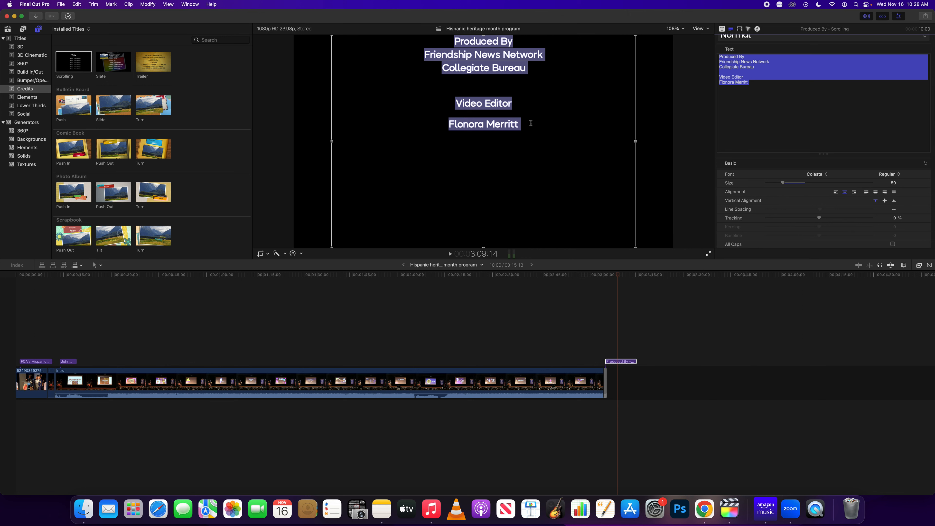
click(820, 95)
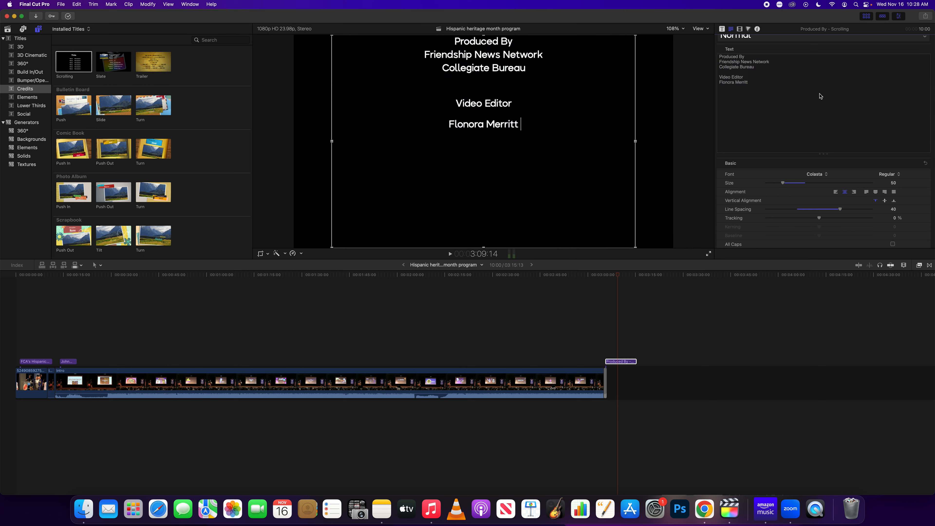